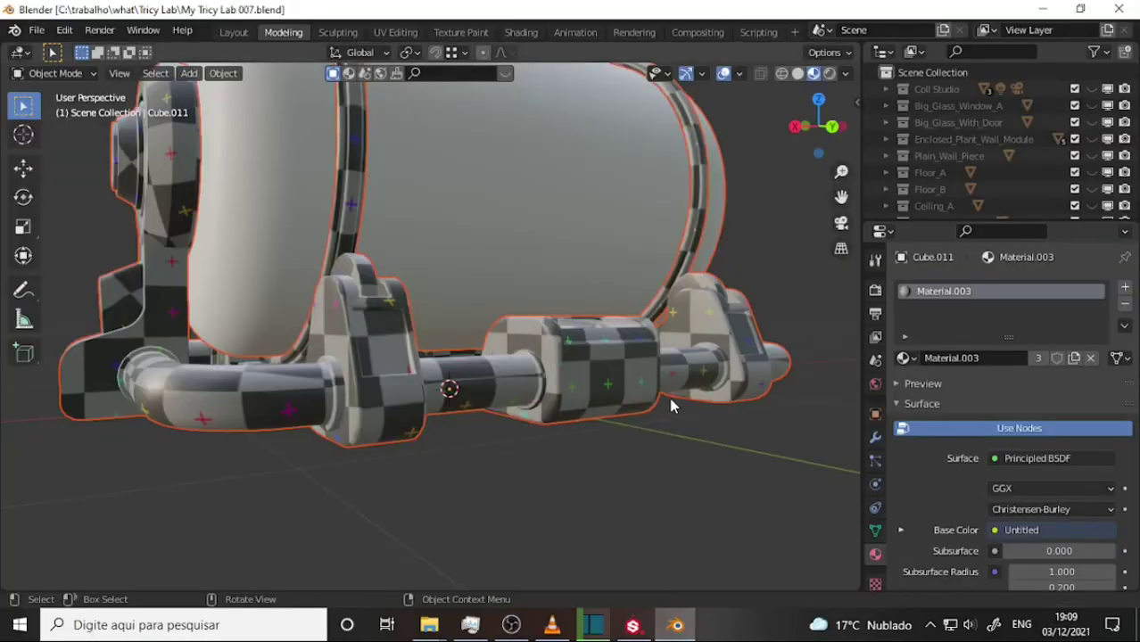
# Orbit and zoom around the textured cylinder pod to inspect its pipe assembly from several sides
pyautogui.moveTo(671, 406)
pyautogui.mouseDown(button='middle')
pyautogui.moveTo(452, 307)
pyautogui.moveTo(61, 309)
pyautogui.moveTo(173, 316)
pyautogui.moveTo(205, 331)
pyautogui.moveTo(570, 332)
pyautogui.moveTo(634, 319)
pyautogui.moveTo(580, 301)
pyautogui.moveTo(563, 257)
pyautogui.moveTo(581, 285)
pyautogui.mouseUp(button='middle')
pyautogui.scroll(2, 614, 321)
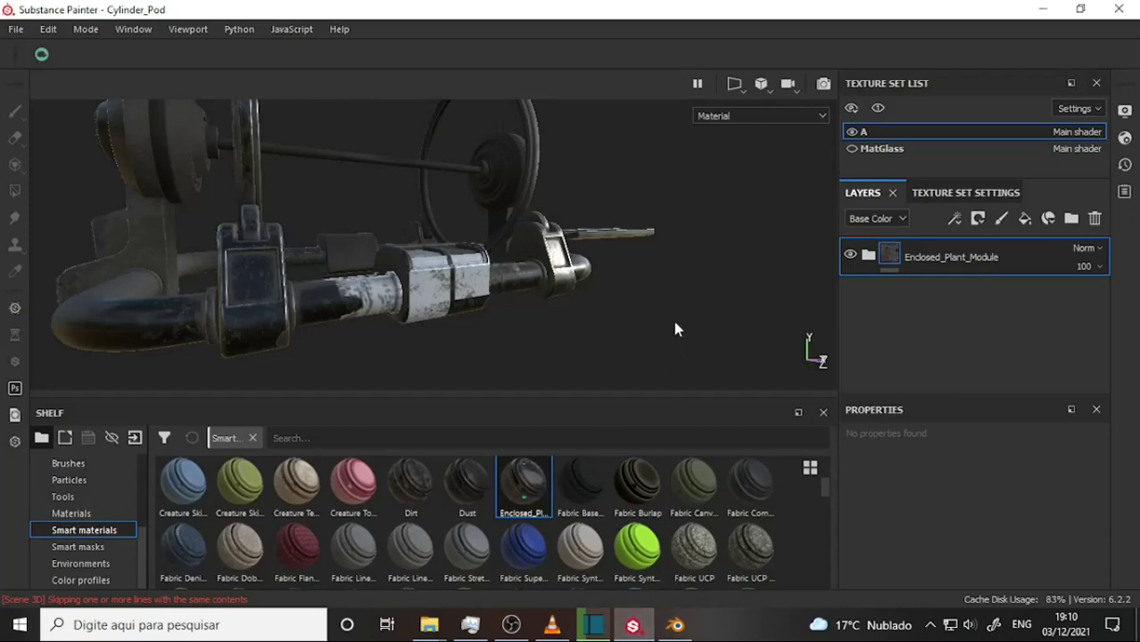
pyautogui.moveTo(676, 329)
pyautogui.keyDown('alt'); pyautogui.mouseDown()
pyautogui.moveTo(652, 296)
pyautogui.moveTo(382, 305)
pyautogui.moveTo(236, 290)
pyautogui.moveTo(1038, 286)
pyautogui.moveTo(496, 296)
pyautogui.moveTo(669, 320)
pyautogui.moveTo(891, 320)
pyautogui.moveTo(537, 316)
pyautogui.moveTo(568, 301)
pyautogui.moveTo(517, 294)
pyautogui.mouseUp(); pyautogui.keyUp('alt')
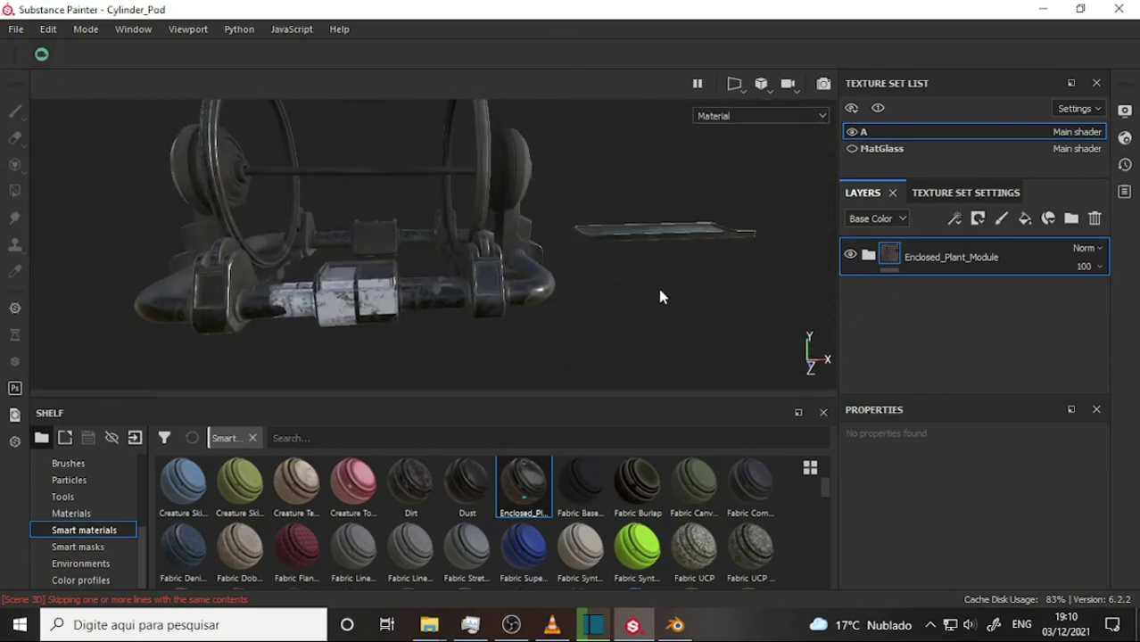
pyautogui.scroll(-3, 600, 247)
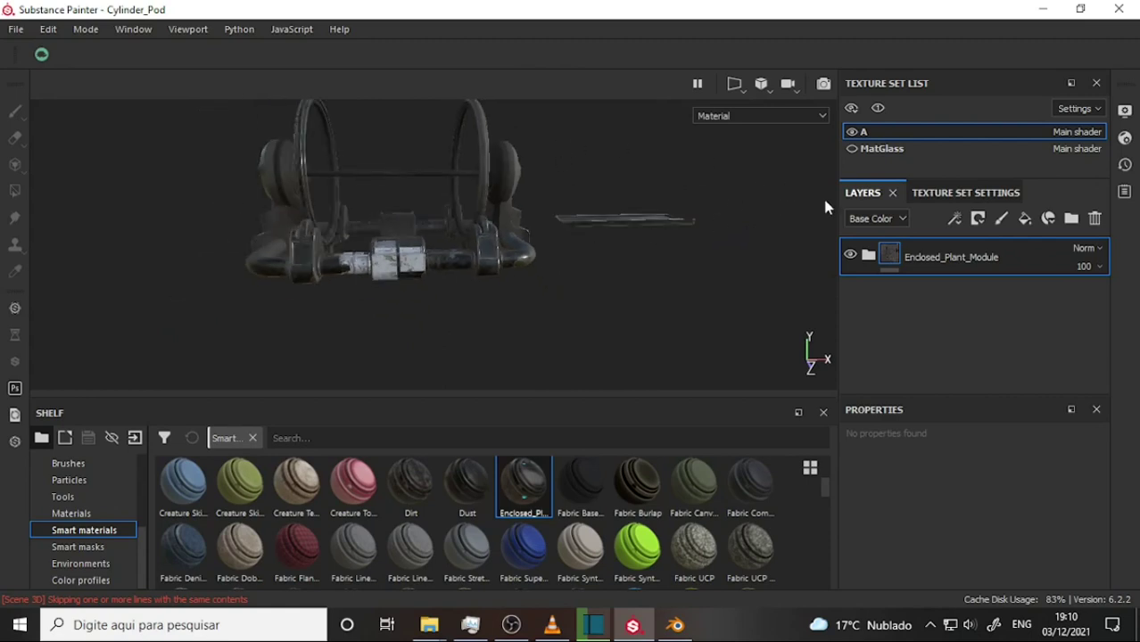
pyautogui.scroll(5, 585, 260)
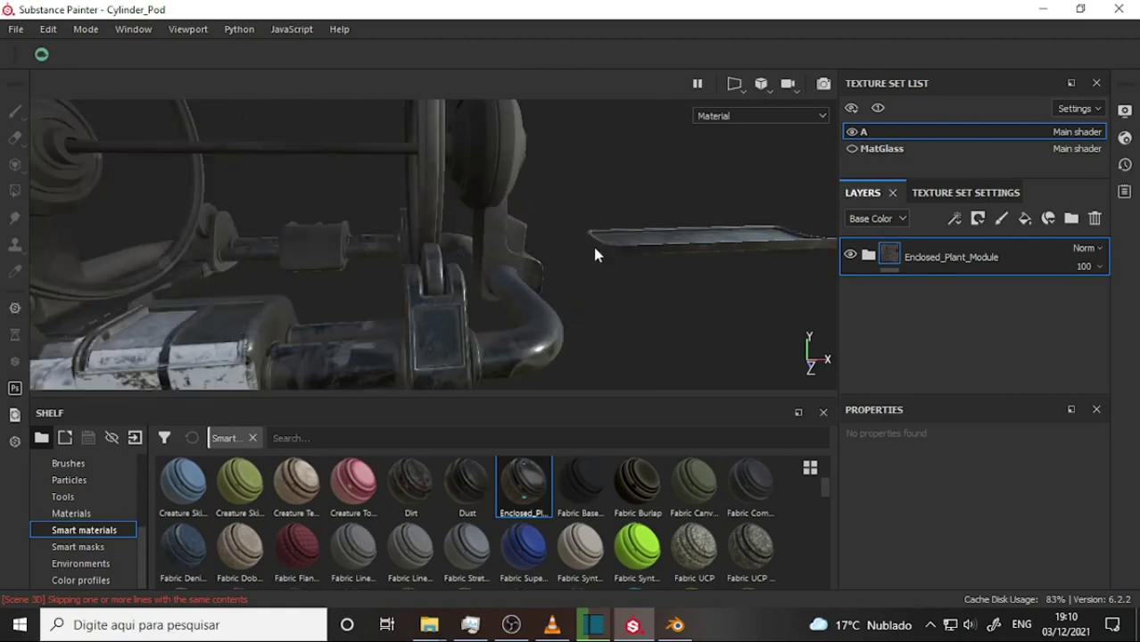
pyautogui.keyDown('alt'); pyautogui.moveTo(600, 306); pyautogui.dragTo(305, 270); pyautogui.keyUp('alt')
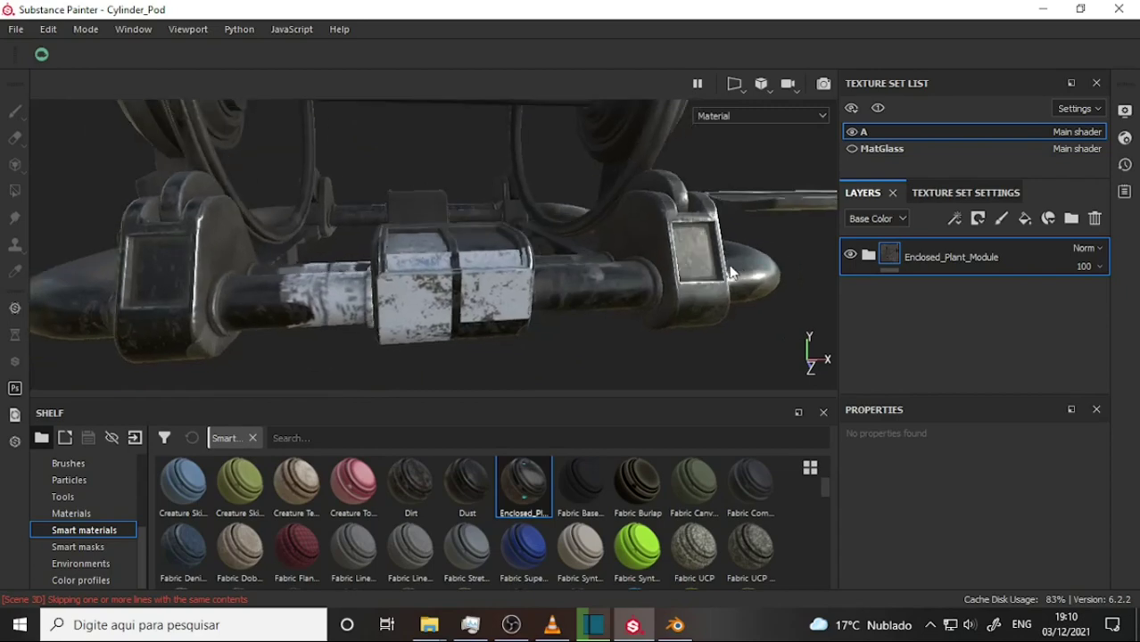
pyautogui.moveTo(605, 275)
pyautogui.keyDown('alt'); pyautogui.mouseDown()
pyautogui.moveTo(891, 209)
pyautogui.moveTo(87, 236)
pyautogui.moveTo(428, 218)
pyautogui.moveTo(443, 246)
pyautogui.moveTo(517, 254)
pyautogui.moveTo(529, 270)
pyautogui.moveTo(382, 254)
pyautogui.moveTo(511, 240)
pyautogui.moveTo(571, 185)
pyautogui.mouseUp(); pyautogui.keyUp('alt')
pyautogui.scroll(-5, 444, 246)
pyautogui.scroll(-3, 441, 248)
pyautogui.scroll(2, 360, 252)
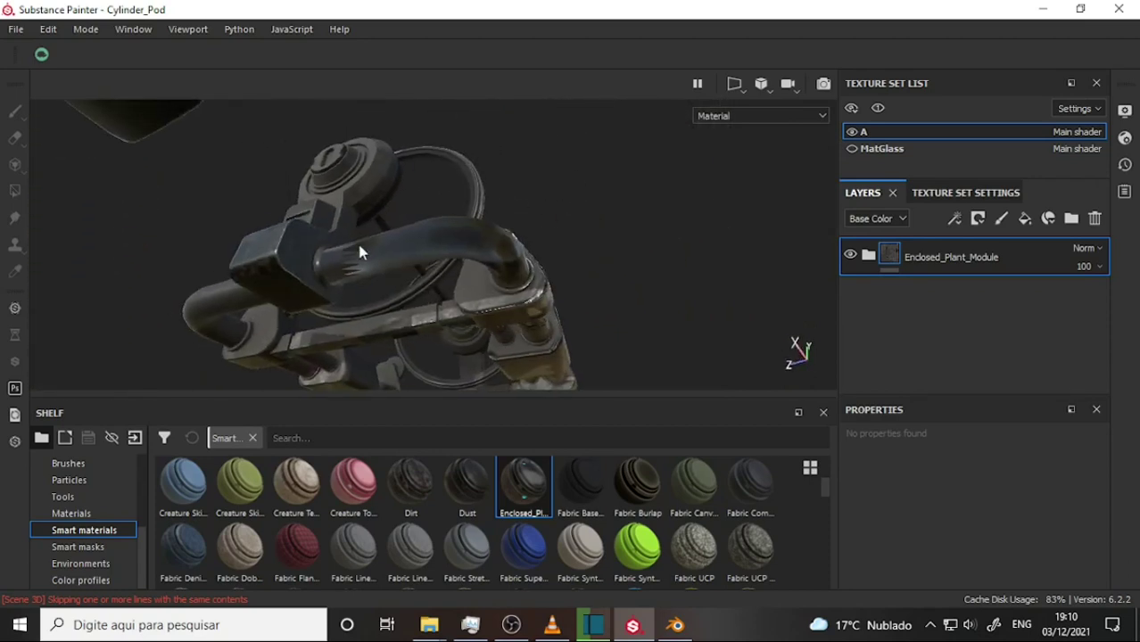
# Reframe the pod to view its curved pipe end and right side, then return to Blender
pyautogui.moveTo(339, 269)
pyautogui.keyDown('alt'); pyautogui.mouseDown()
pyautogui.moveTo(592, 217)
pyautogui.moveTo(497, 254)
pyautogui.moveTo(675, 214)
pyautogui.moveTo(754, 132)
pyautogui.moveTo(833, 221)
pyautogui.mouseUp(); pyautogui.keyUp('alt')
pyautogui.moveTo(833, 221)
pyautogui.keyDown('alt'); pyautogui.mouseDown(button='middle')
pyautogui.moveTo(511, 336)
pyautogui.moveTo(277, 363)
pyautogui.mouseUp(button='middle'); pyautogui.keyUp('alt')
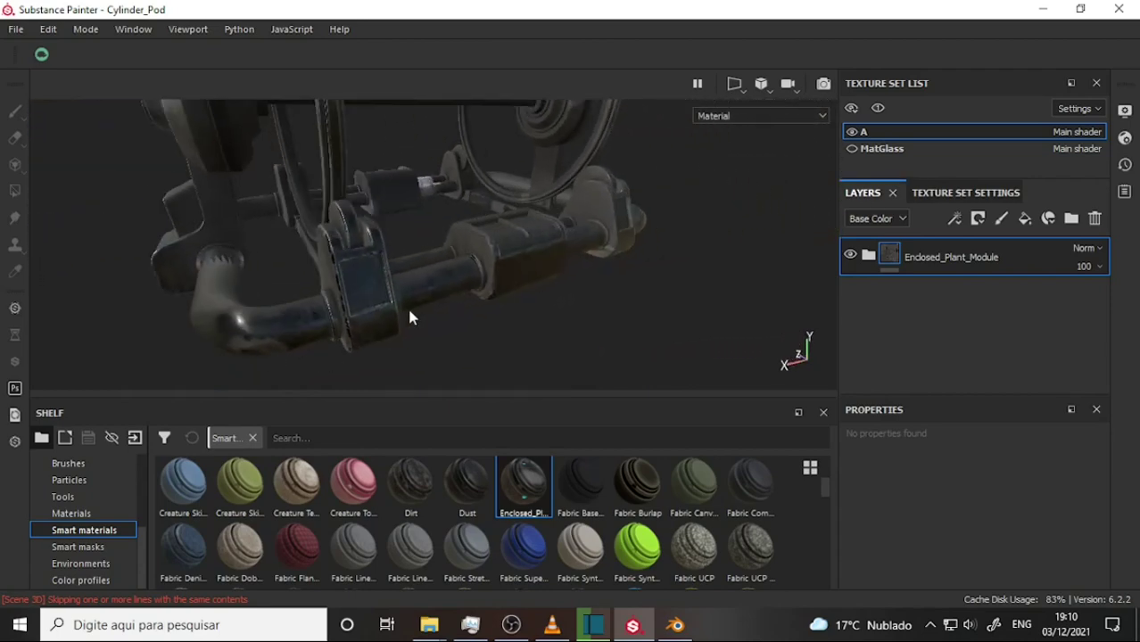
pyautogui.keyDown('alt'); pyautogui.moveTo(410, 317); pyautogui.dragTo(186, 301); pyautogui.keyUp('alt')
pyautogui.moveTo(680, 291)
pyautogui.keyDown('alt'); pyautogui.mouseDown(button='middle')
pyautogui.moveTo(705, 299)
pyautogui.moveTo(441, 239)
pyautogui.mouseUp(button='middle'); pyautogui.keyUp('alt')
pyautogui.moveTo(441, 239)
pyautogui.keyDown('alt'); pyautogui.mouseDown()
pyautogui.moveTo(468, 298)
pyautogui.moveTo(463, 258)
pyautogui.moveTo(319, 269)
pyautogui.mouseUp(); pyautogui.keyUp('alt')
pyautogui.moveTo(746, 250)
pyautogui.keyDown('alt'); pyautogui.mouseDown(button='middle')
pyautogui.moveTo(511, 242)
pyautogui.moveTo(558, 283)
pyautogui.moveTo(460, 275)
pyautogui.moveTo(528, 283)
pyautogui.mouseUp(button='middle'); pyautogui.keyUp('alt')
pyautogui.keyDown('alt'); pyautogui.moveTo(527, 283); pyautogui.dragTo(420, 275); pyautogui.keyUp('alt')
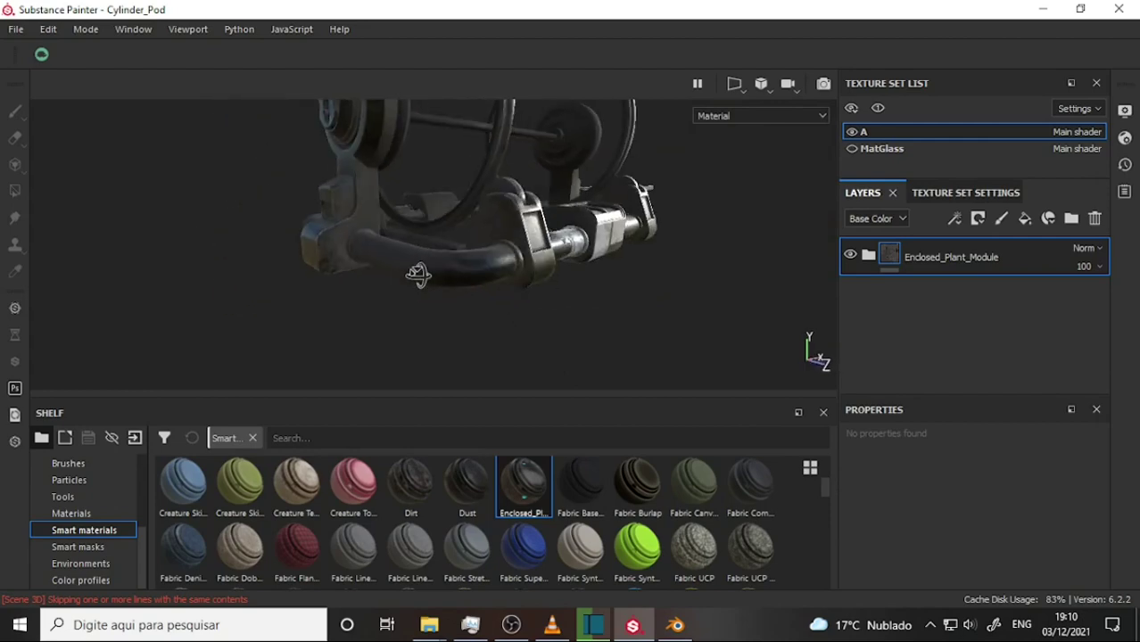
pyautogui.click(680, 627)
# Select the pipe object Cube.016 in the Blender viewport
pyautogui.moveTo(723, 370)
pyautogui.mouseDown(button='middle')
pyautogui.moveTo(760, 365)
pyautogui.moveTo(846, 392)
pyautogui.moveTo(102, 394)
pyautogui.moveTo(483, 385)
pyautogui.mouseUp(button='middle')
pyautogui.click(515, 363)
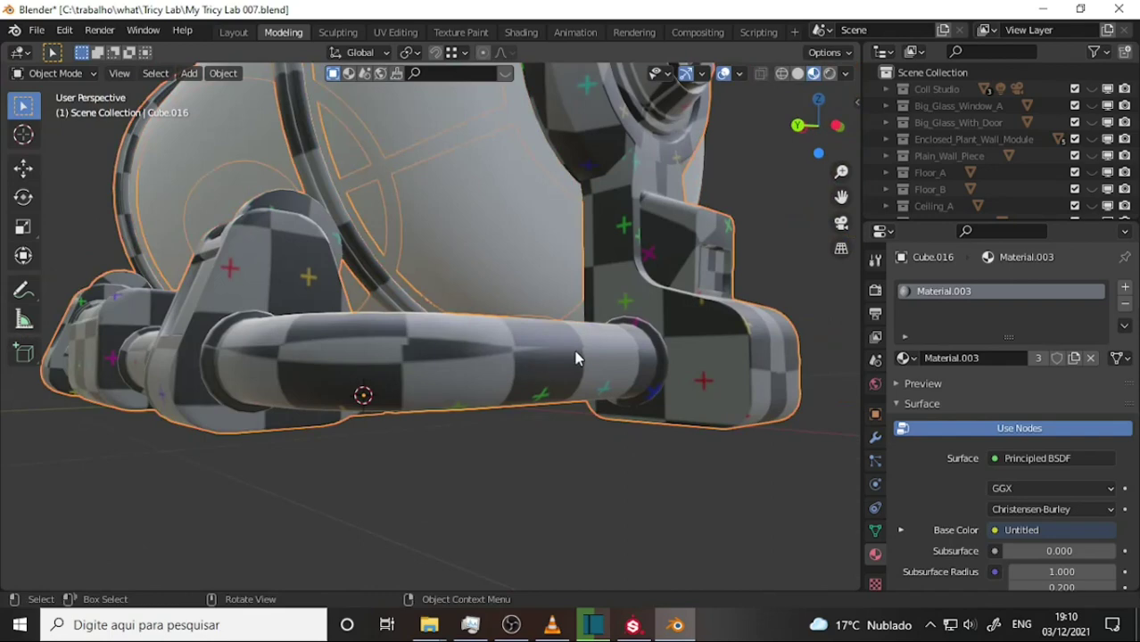
pyautogui.scroll(-4, 581, 351)
pyautogui.moveTo(581, 351); pyautogui.dragTo(534, 385, button='middle')
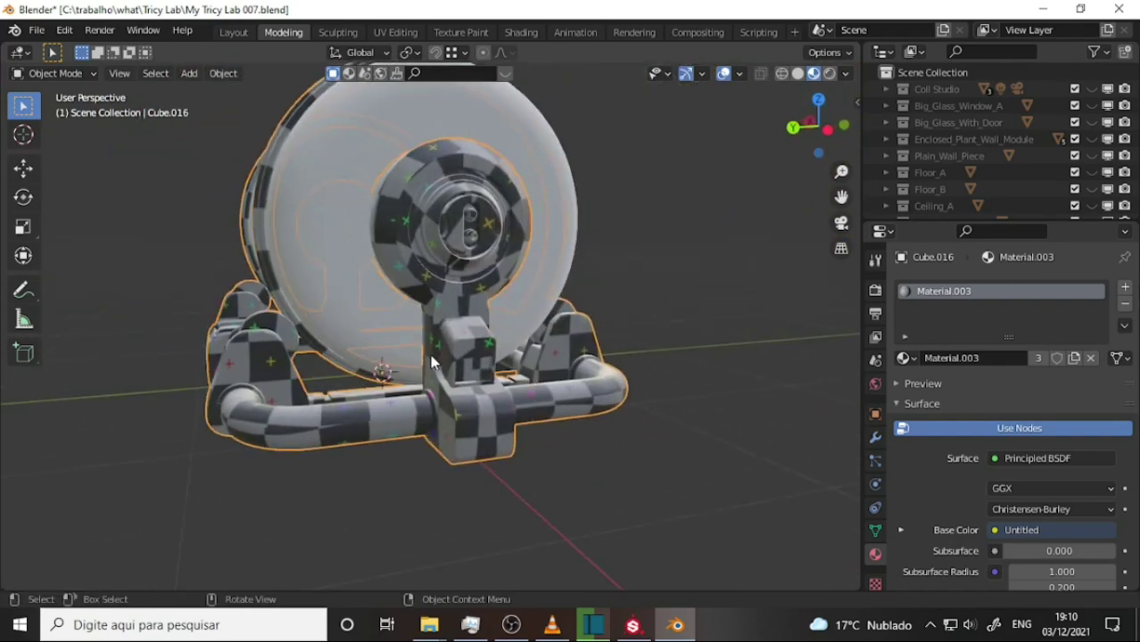
# Put Cube.016 into Edit Mode and select the front pipe piece linked up to its seams
pyautogui.click(69, 75)
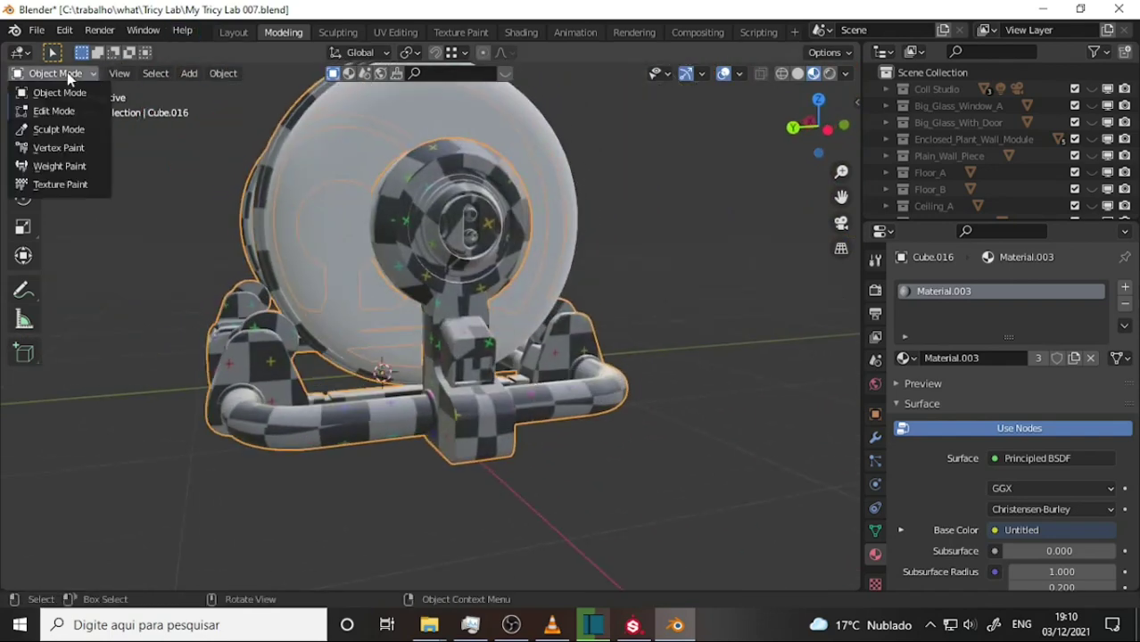
pyautogui.press('Tab')
pyautogui.scroll(3, 510, 318)
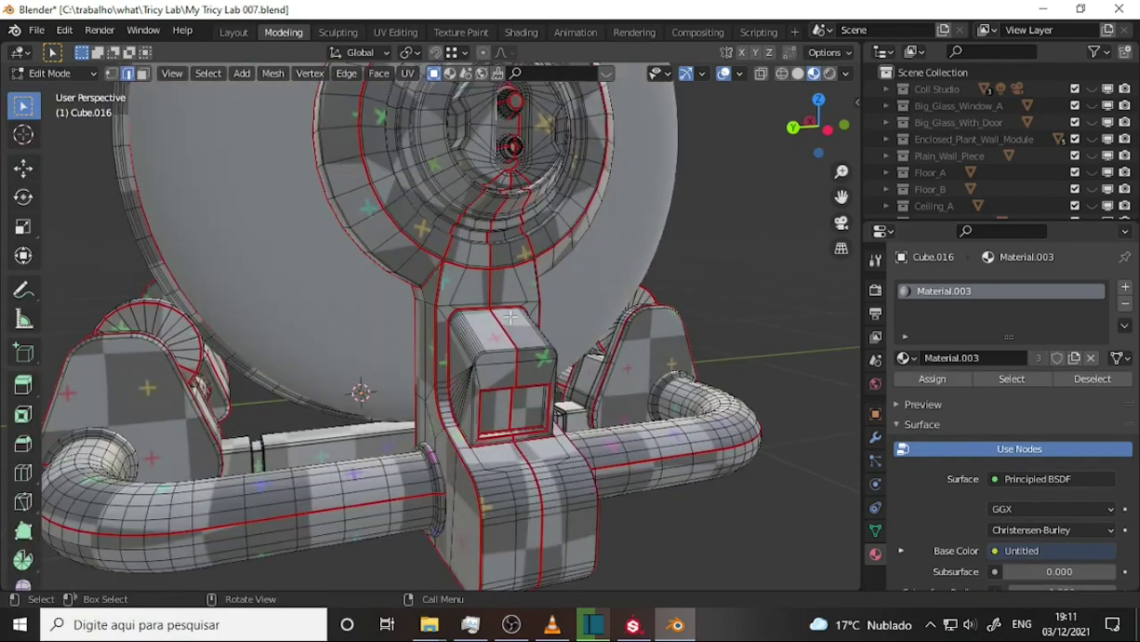
pyautogui.moveTo(510, 317)
pyautogui.mouseDown(button='middle')
pyautogui.moveTo(548, 274)
pyautogui.moveTo(560, 275)
pyautogui.moveTo(540, 262)
pyautogui.moveTo(542, 274)
pyautogui.moveTo(522, 276)
pyautogui.moveTo(402, 273)
pyautogui.moveTo(561, 272)
pyautogui.moveTo(547, 290)
pyautogui.mouseUp(button='middle')
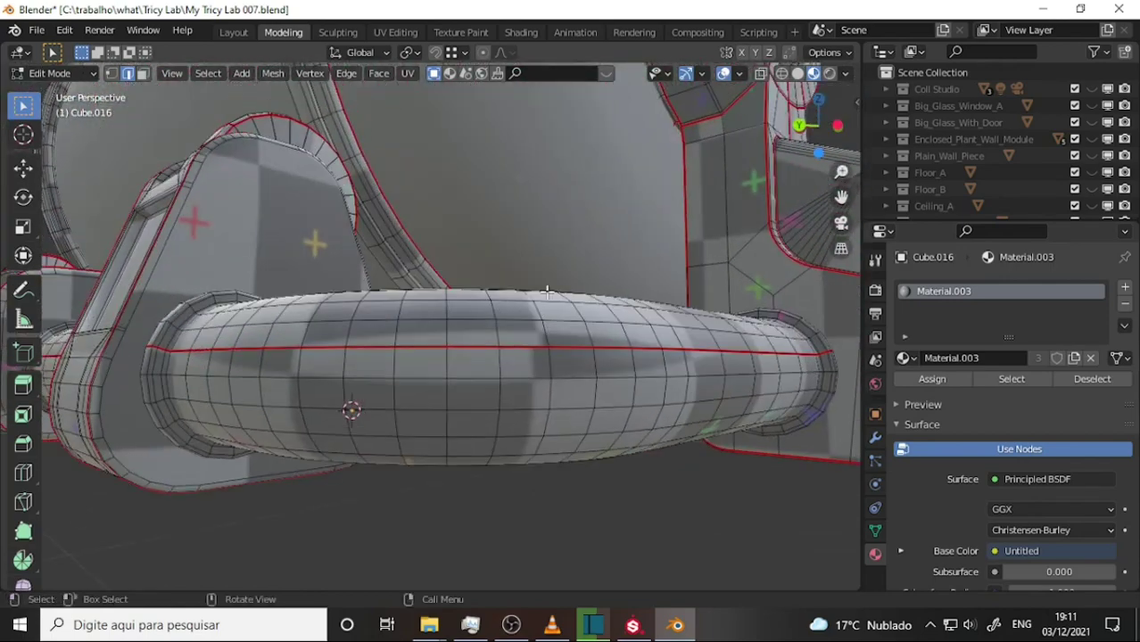
pyautogui.scroll(-2, 535, 291)
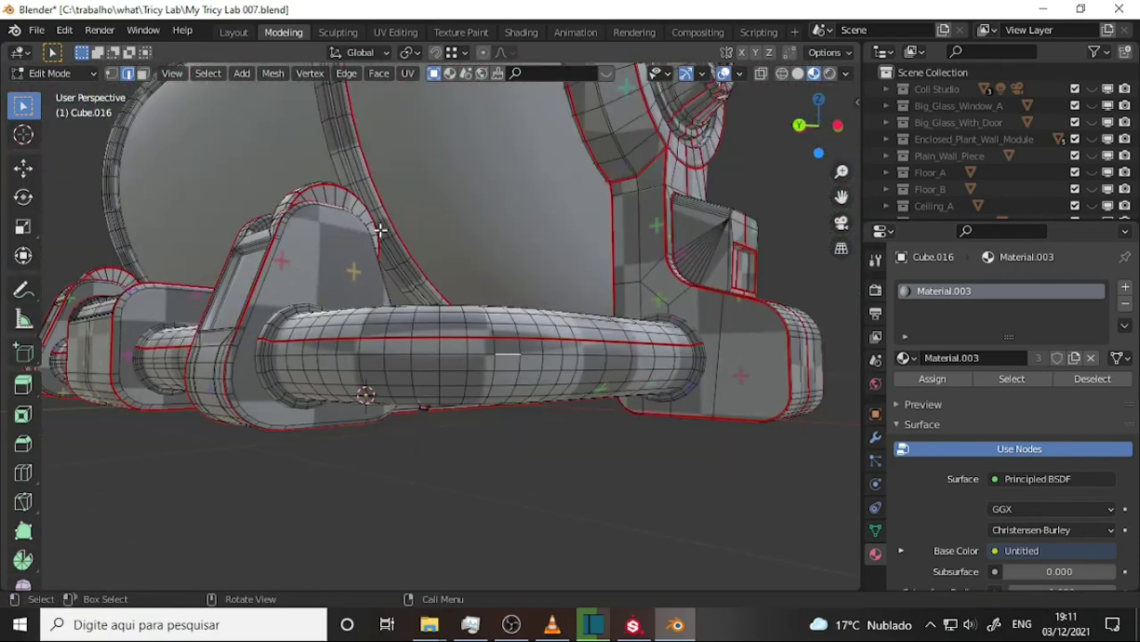
pyautogui.click(141, 74)
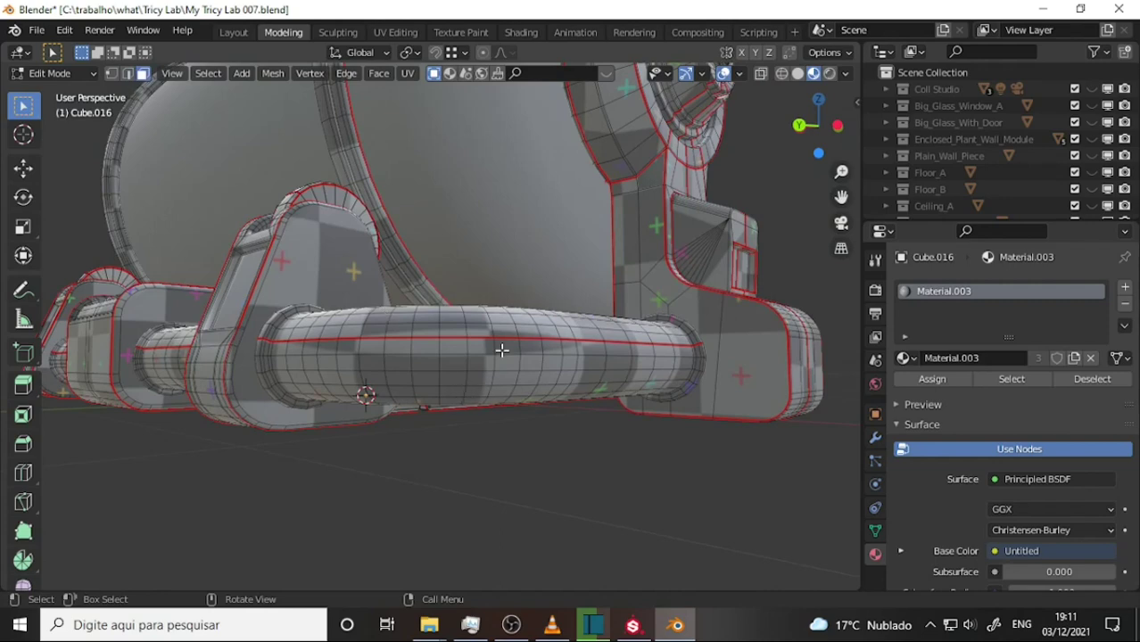
pyautogui.hotkey('ctrl', 'l')
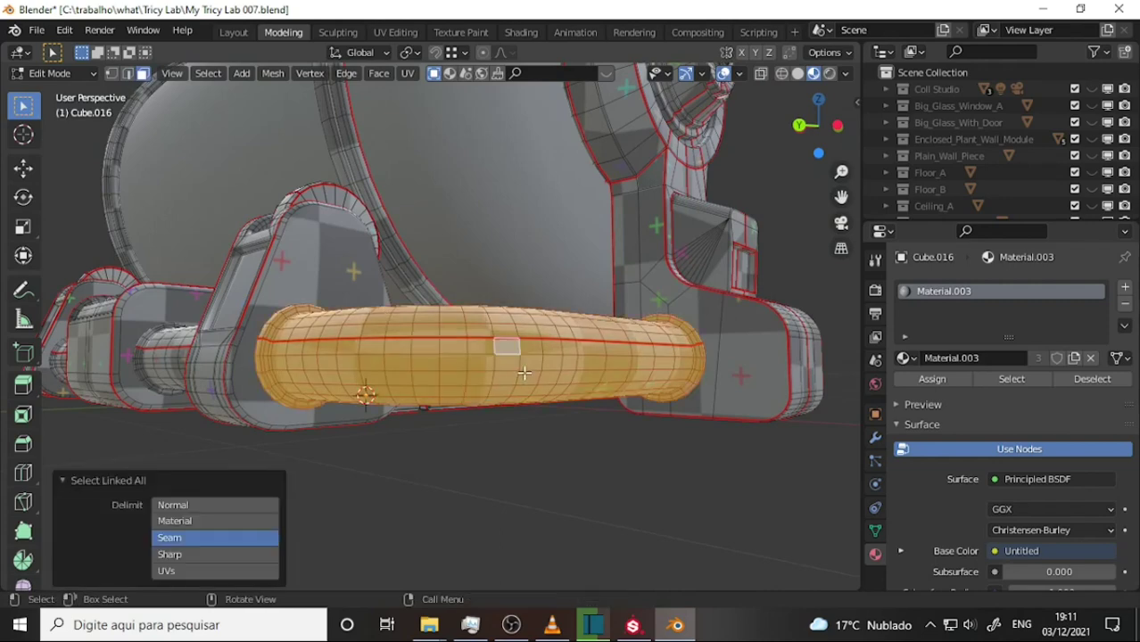
pyautogui.press('g')
pyautogui.rightClick(550, 415)
pyautogui.moveTo(583, 365)
pyautogui.mouseDown(button='middle')
pyautogui.moveTo(529, 337)
pyautogui.moveTo(331, 343)
pyautogui.moveTo(395, 292)
pyautogui.moveTo(648, 300)
pyautogui.moveTo(585, 282)
pyautogui.mouseUp(button='middle')
pyautogui.scroll(3, 648, 300)
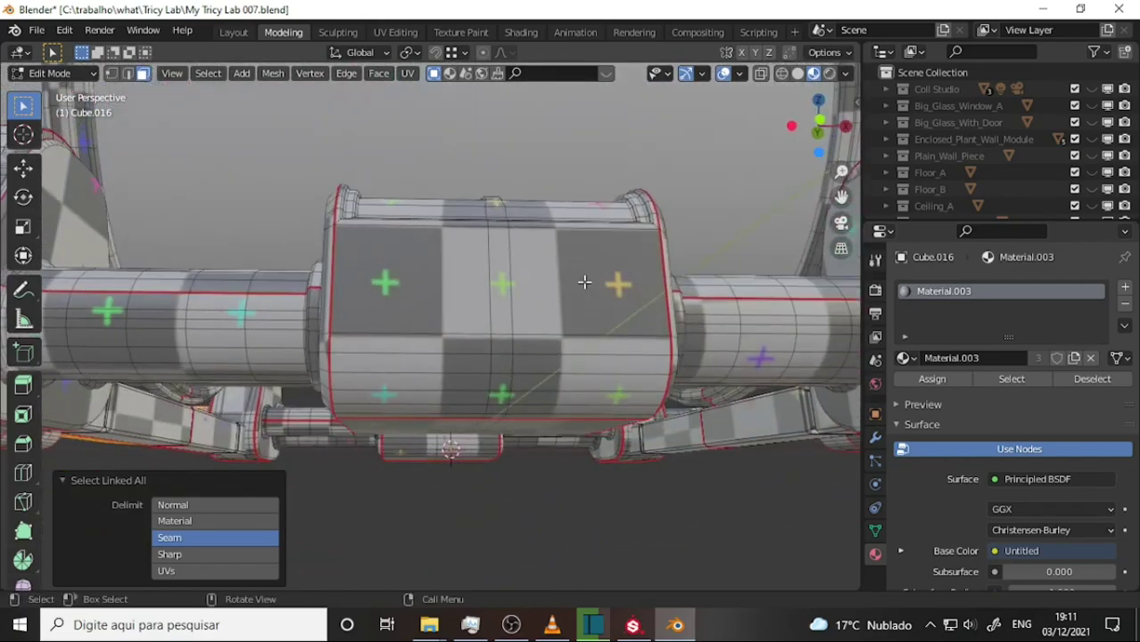
pyautogui.moveTo(548, 330); pyautogui.dragTo(562, 279, button='middle')
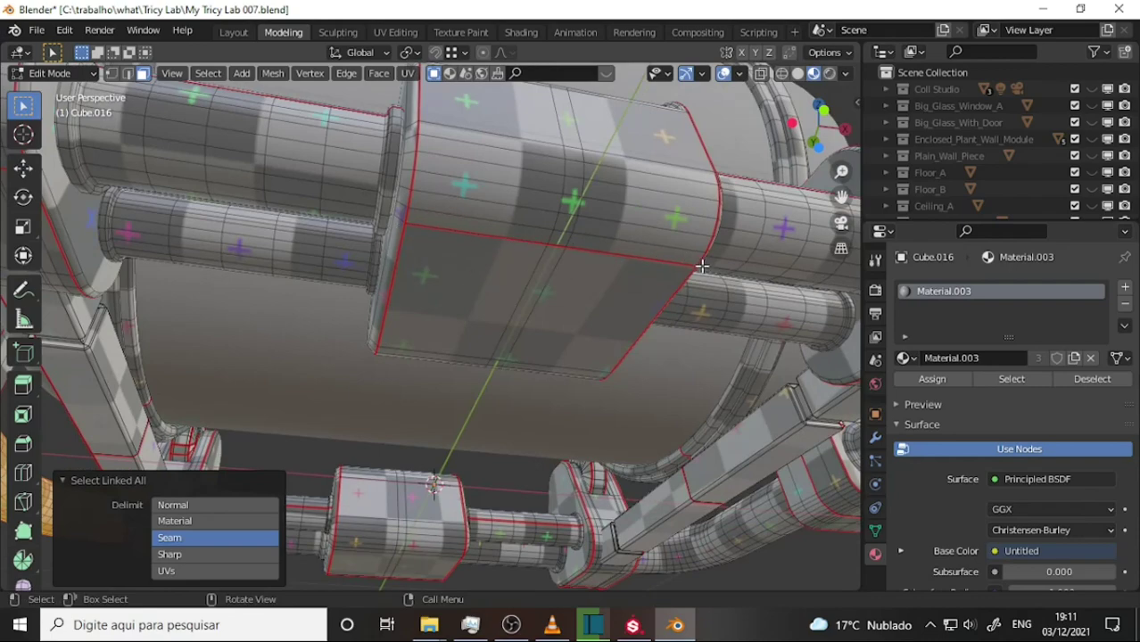
pyautogui.moveTo(689, 252); pyautogui.dragTo(652, 297, button='middle')
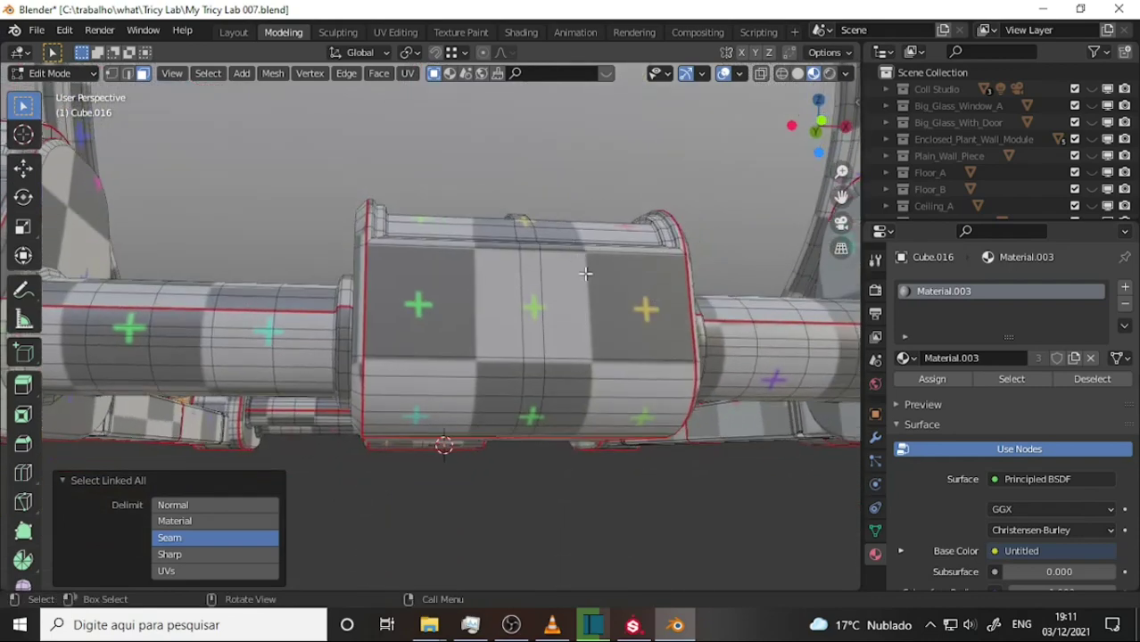
pyautogui.moveTo(575, 373)
pyautogui.mouseDown(button='middle')
pyautogui.moveTo(585, 309)
pyautogui.moveTo(606, 294)
pyautogui.moveTo(553, 233)
pyautogui.mouseUp(button='middle')
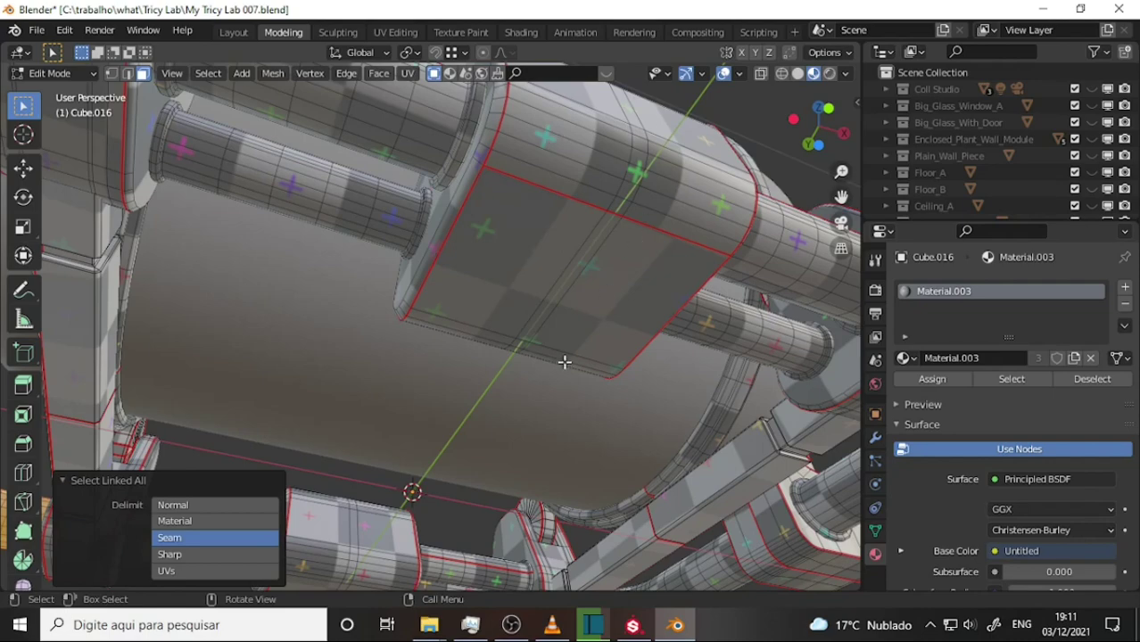
pyautogui.scroll(2, 615, 283)
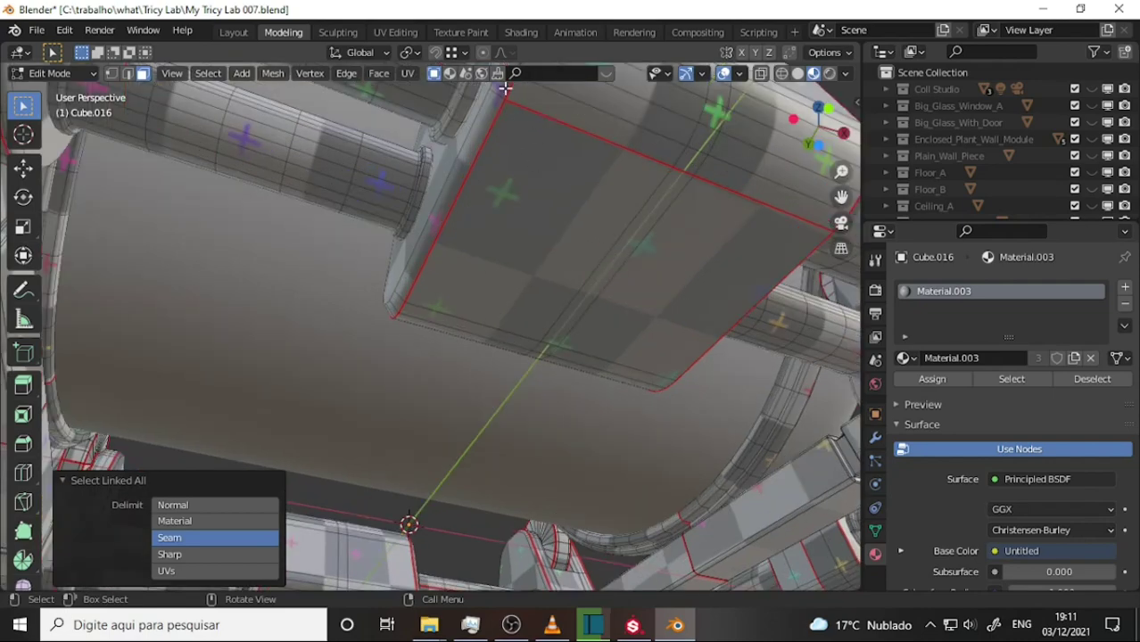
pyautogui.moveTo(705, 221)
pyautogui.mouseDown(button='middle')
pyautogui.moveTo(560, 256)
pyautogui.moveTo(427, 237)
pyautogui.moveTo(438, 326)
pyautogui.moveTo(696, 314)
pyautogui.moveTo(411, 223)
pyautogui.mouseUp(button='middle')
pyautogui.scroll(-2, 696, 314)
pyautogui.scroll(-1, 691, 319)
pyautogui.scroll(-1, 662, 323)
pyautogui.scroll(-1, 676, 298)
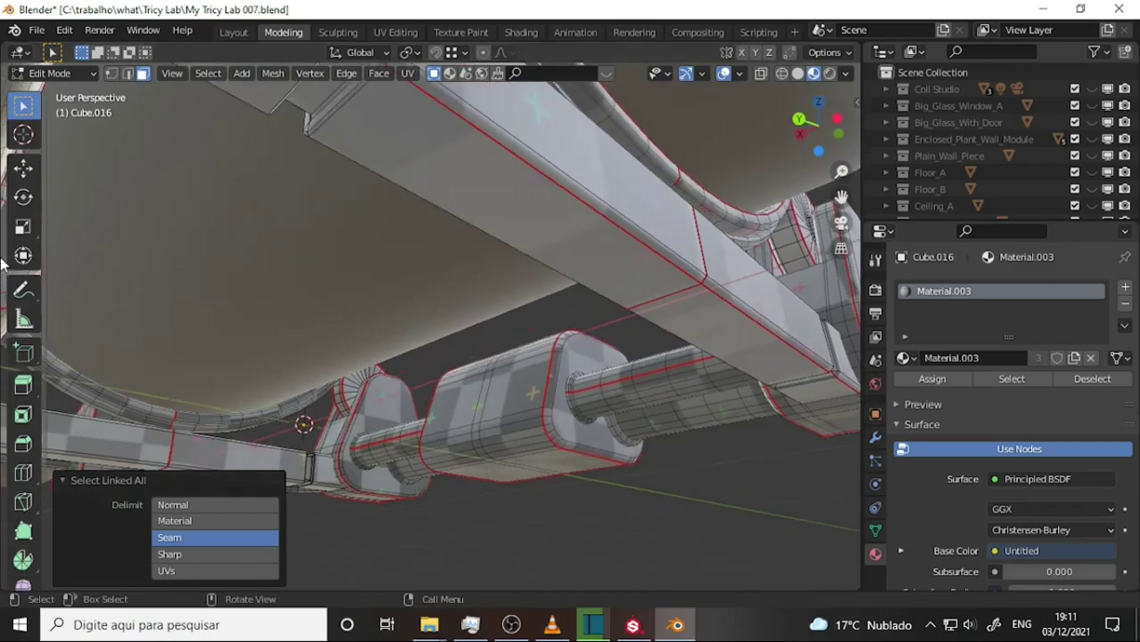
pyautogui.scroll(2, 518, 186)
pyautogui.moveTo(517, 185)
pyautogui.mouseDown(button='middle')
pyautogui.moveTo(415, 198)
pyautogui.moveTo(468, 232)
pyautogui.moveTo(472, 247)
pyautogui.moveTo(466, 219)
pyautogui.moveTo(381, 216)
pyautogui.moveTo(339, 232)
pyautogui.moveTo(496, 252)
pyautogui.mouseUp(button='middle')
pyautogui.moveTo(568, 237)
pyautogui.mouseDown(button='middle')
pyautogui.moveTo(73, 387)
pyautogui.moveTo(5, 284)
pyautogui.moveTo(46, 272)
pyautogui.moveTo(104, 292)
pyautogui.moveTo(89, 297)
pyautogui.mouseUp(button='middle')
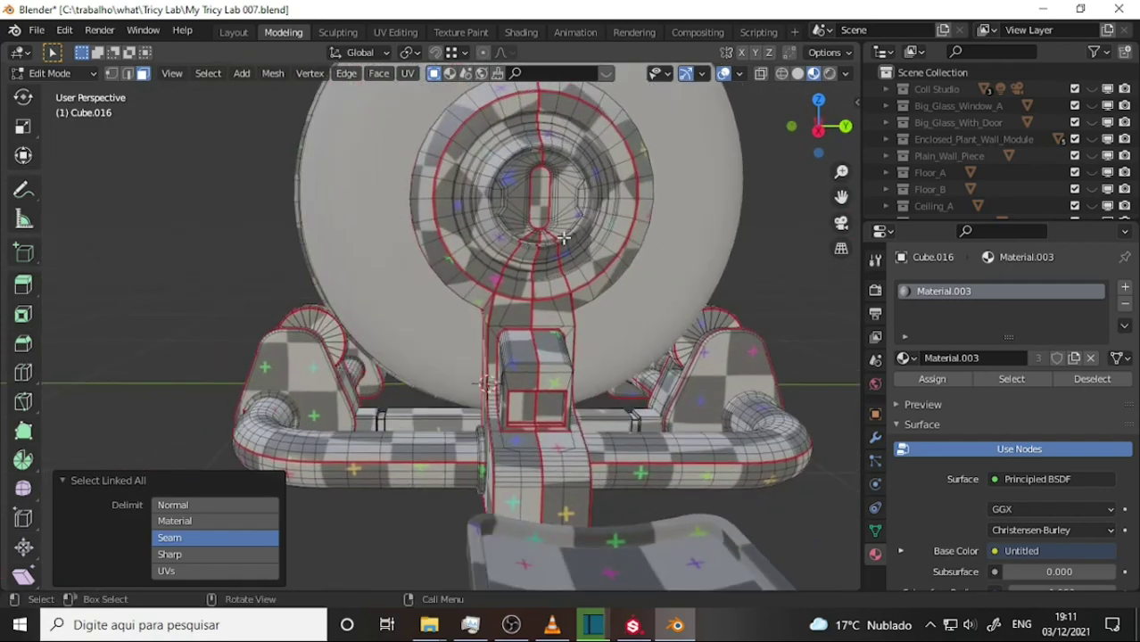
# Orbit around the tank in Edit Mode, checking the red seams on the supports, sides and top
pyautogui.scroll(2, 564, 237)
pyautogui.moveTo(591, 216); pyautogui.dragTo(601, 208, button='middle')
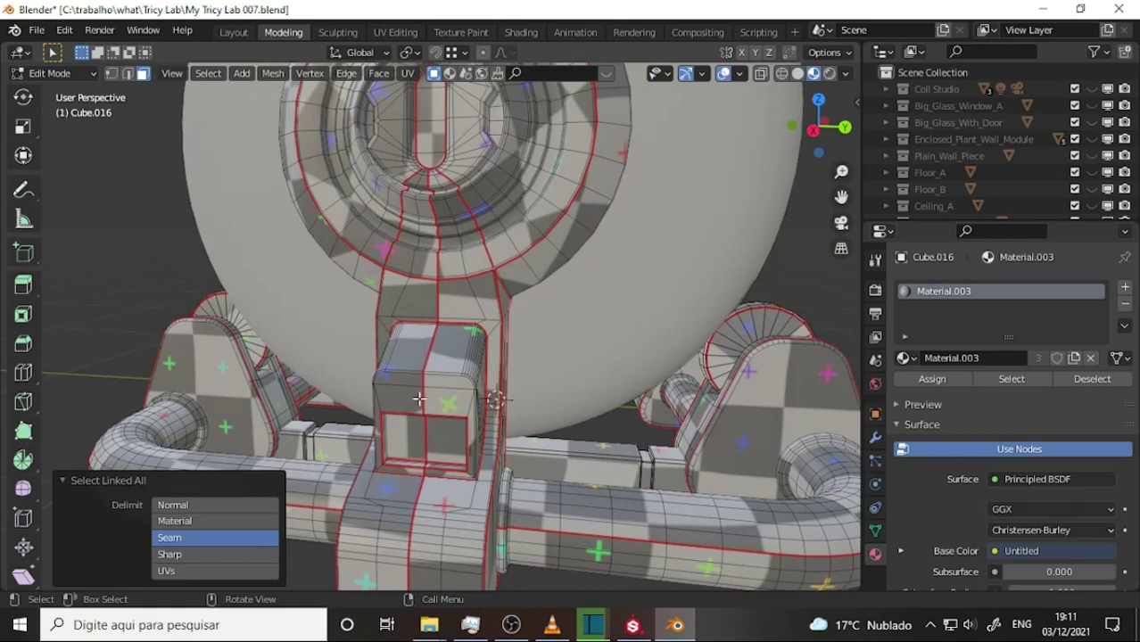
pyautogui.scroll(-5, 495, 398)
pyautogui.moveTo(513, 403)
pyautogui.mouseDown(button='middle')
pyautogui.moveTo(522, 323)
pyautogui.moveTo(437, 415)
pyautogui.moveTo(311, 402)
pyautogui.moveTo(428, 465)
pyautogui.mouseUp(button='middle')
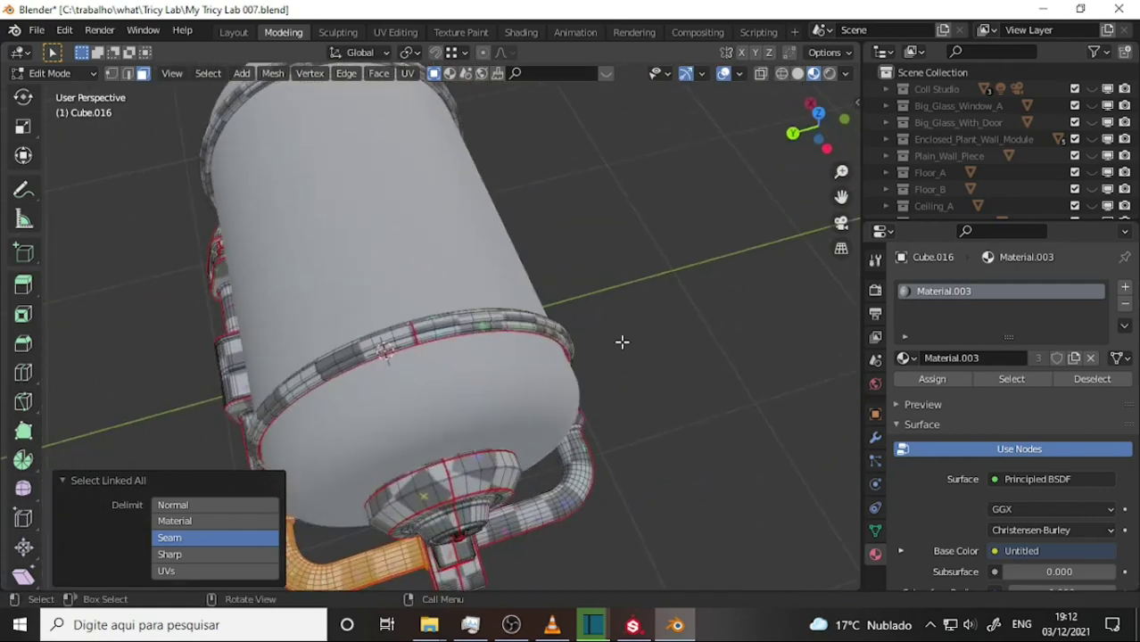
pyautogui.moveTo(622, 342)
pyautogui.mouseDown(button='middle')
pyautogui.moveTo(583, 232)
pyautogui.moveTo(595, 114)
pyautogui.moveTo(446, 143)
pyautogui.moveTo(24, 188)
pyautogui.moveTo(63, 174)
pyautogui.moveTo(92, 173)
pyautogui.moveTo(36, 232)
pyautogui.mouseUp(button='middle')
pyautogui.scroll(4, 531, 197)
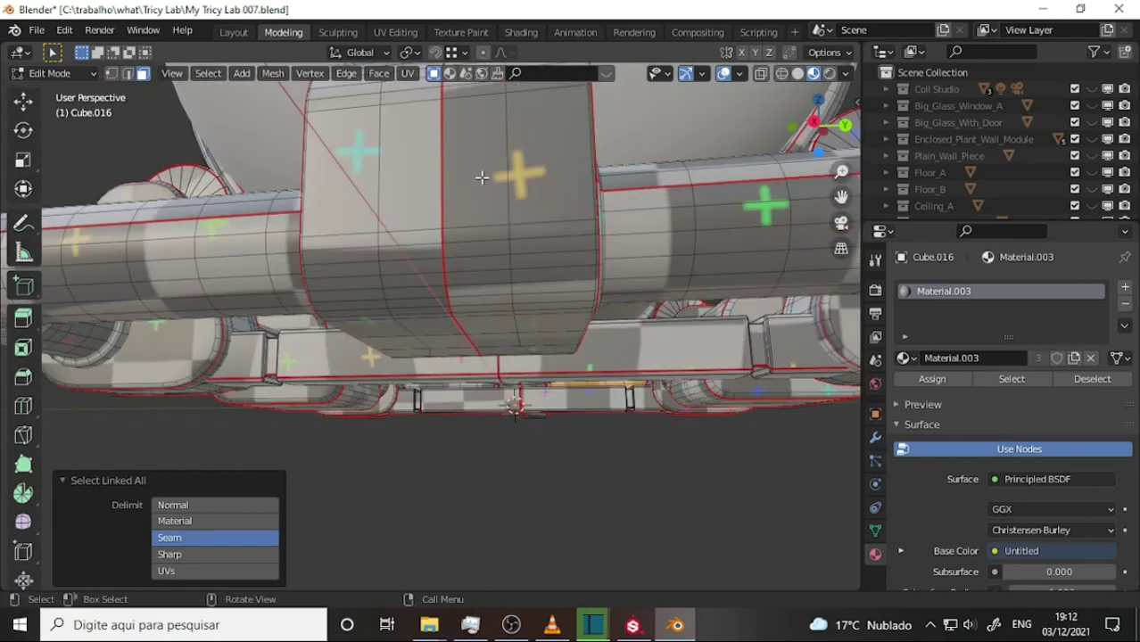
pyautogui.scroll(-3, 481, 177)
pyautogui.moveTo(482, 177)
pyautogui.mouseDown(button='middle')
pyautogui.moveTo(318, 226)
pyautogui.moveTo(450, 269)
pyautogui.mouseUp(button='middle')
pyautogui.scroll(-2, 451, 270)
pyautogui.moveTo(541, 265)
pyautogui.mouseDown(button='middle')
pyautogui.moveTo(625, 268)
pyautogui.moveTo(557, 246)
pyautogui.mouseUp(button='middle')
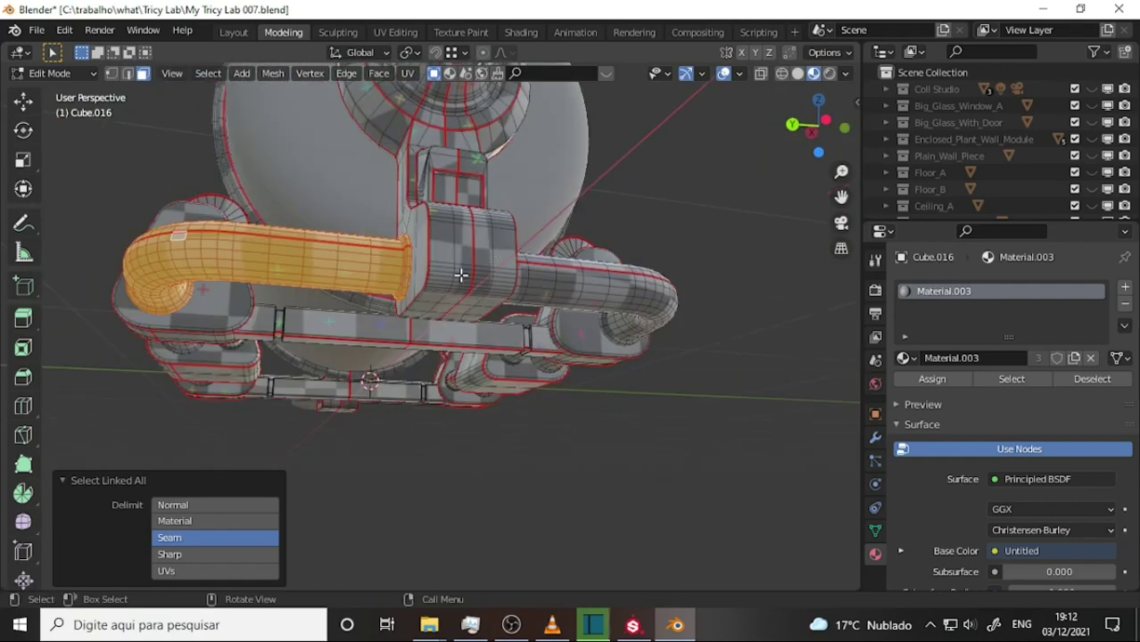
pyautogui.moveTo(706, 212)
pyautogui.mouseDown(button='middle')
pyautogui.moveTo(642, 216)
pyautogui.moveTo(720, 260)
pyautogui.moveTo(445, 274)
pyautogui.mouseUp(button='middle')
pyautogui.scroll(3, 665, 270)
pyautogui.scroll(2, 471, 399)
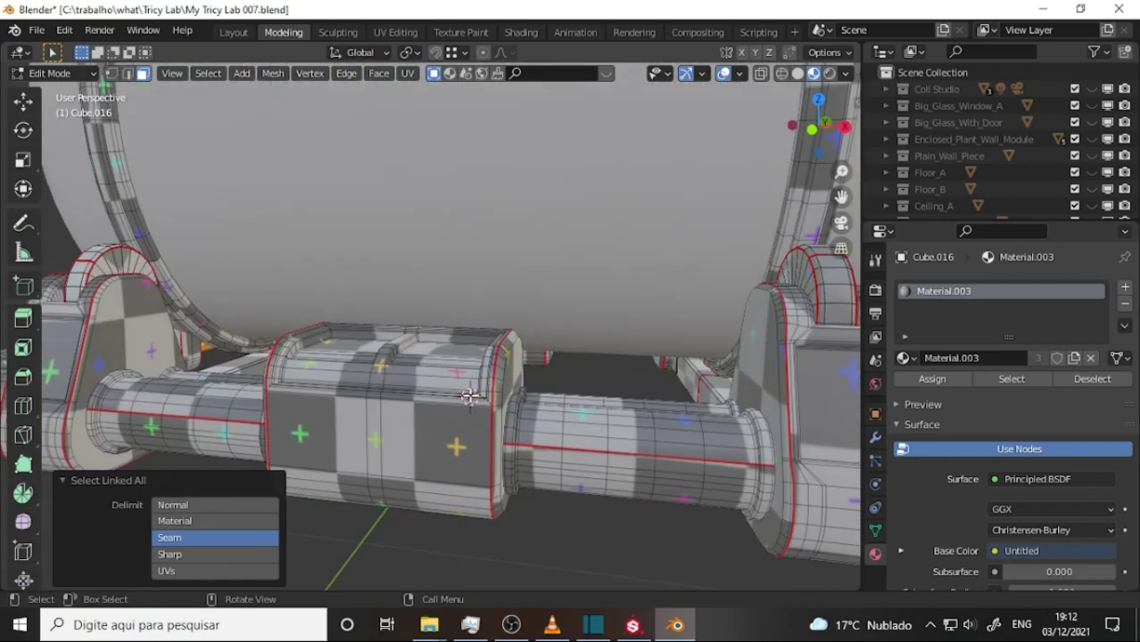
pyautogui.scroll(2, 471, 399)
# Check the seams on the tank's round end, opening, centre box, lower supports and underside
pyautogui.moveTo(471, 398)
pyautogui.mouseDown(button='middle')
pyautogui.moveTo(539, 280)
pyautogui.moveTo(684, 287)
pyautogui.moveTo(456, 325)
pyautogui.moveTo(523, 367)
pyautogui.moveTo(563, 367)
pyautogui.moveTo(451, 371)
pyautogui.moveTo(476, 362)
pyautogui.mouseUp(button='middle')
pyautogui.moveTo(604, 313)
pyautogui.mouseDown(button='middle')
pyautogui.moveTo(400, 376)
pyautogui.moveTo(524, 323)
pyautogui.mouseUp(button='middle')
pyautogui.moveTo(595, 323)
pyautogui.mouseDown(button='middle')
pyautogui.moveTo(464, 290)
pyautogui.moveTo(657, 287)
pyautogui.moveTo(445, 376)
pyautogui.moveTo(569, 245)
pyautogui.moveTo(624, 223)
pyautogui.moveTo(597, 259)
pyautogui.moveTo(519, 262)
pyautogui.mouseUp(button='middle')
pyautogui.scroll(3, 569, 245)
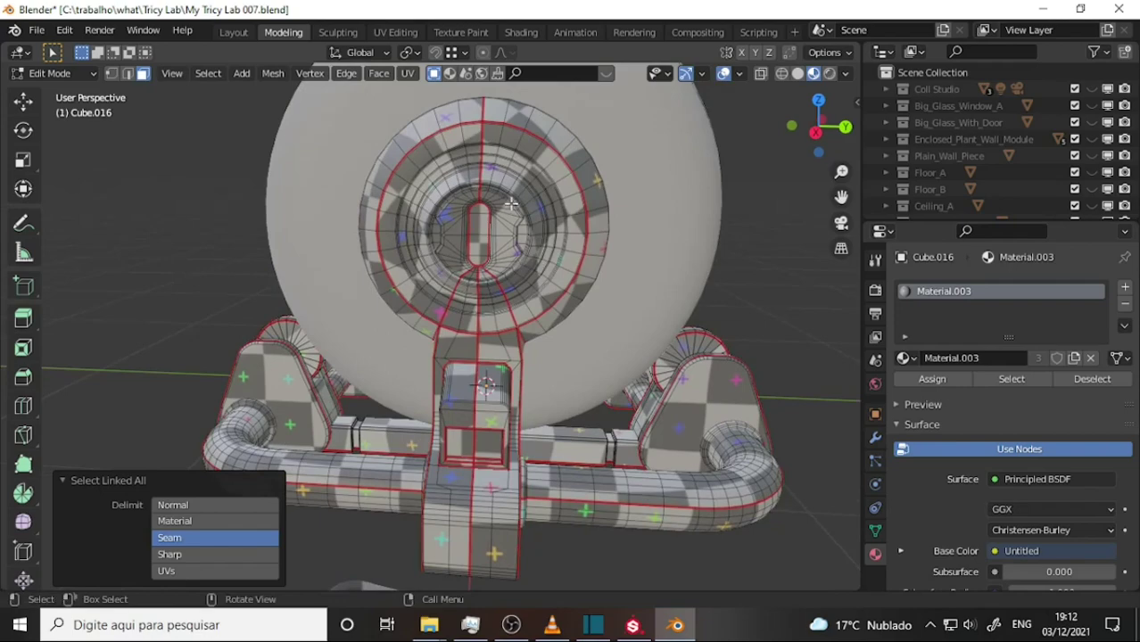
pyautogui.scroll(3, 603, 272)
pyautogui.scroll(2, 603, 269)
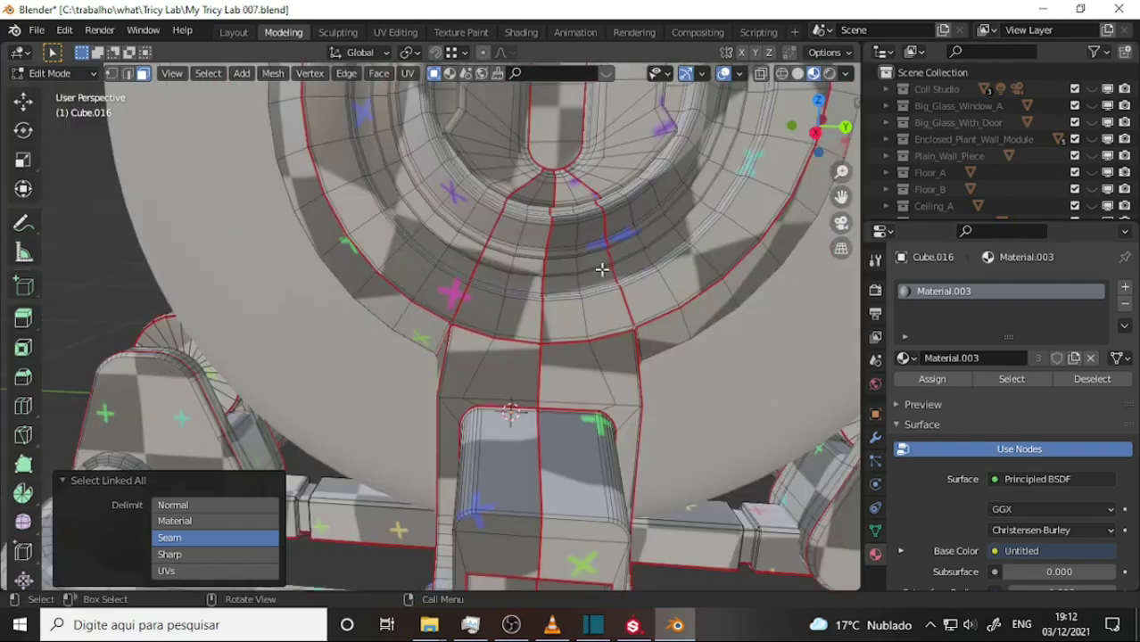
pyautogui.moveTo(667, 225)
pyautogui.mouseDown(button='middle')
pyautogui.moveTo(649, 260)
pyautogui.moveTo(534, 208)
pyautogui.mouseUp(button='middle')
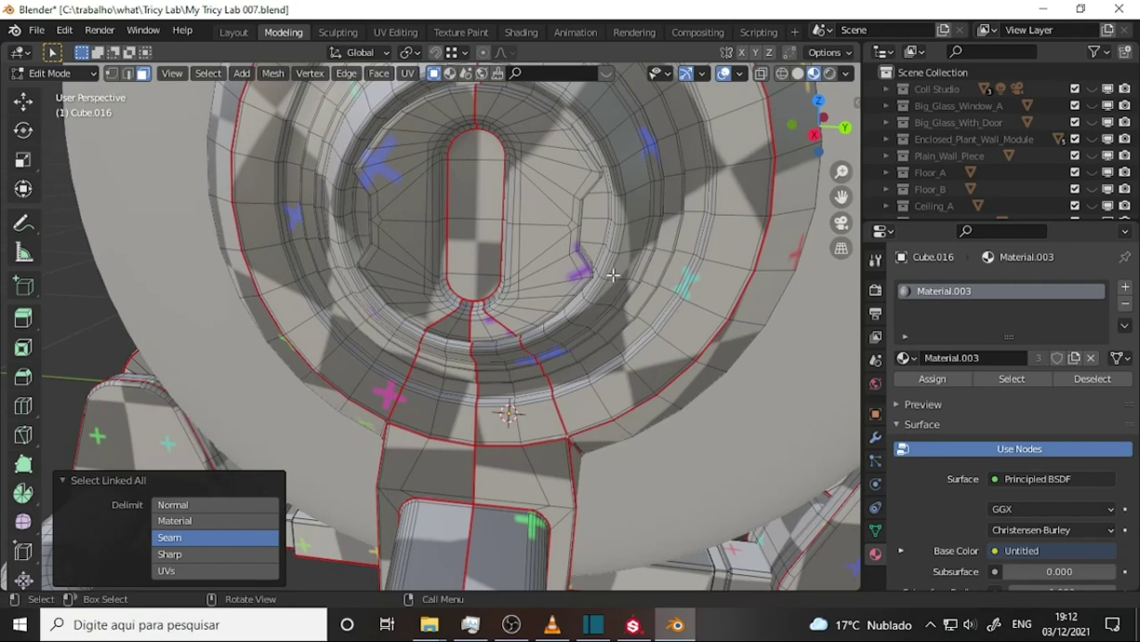
pyautogui.scroll(-2, 613, 276)
pyautogui.moveTo(619, 277); pyautogui.dragTo(630, 273, button='middle')
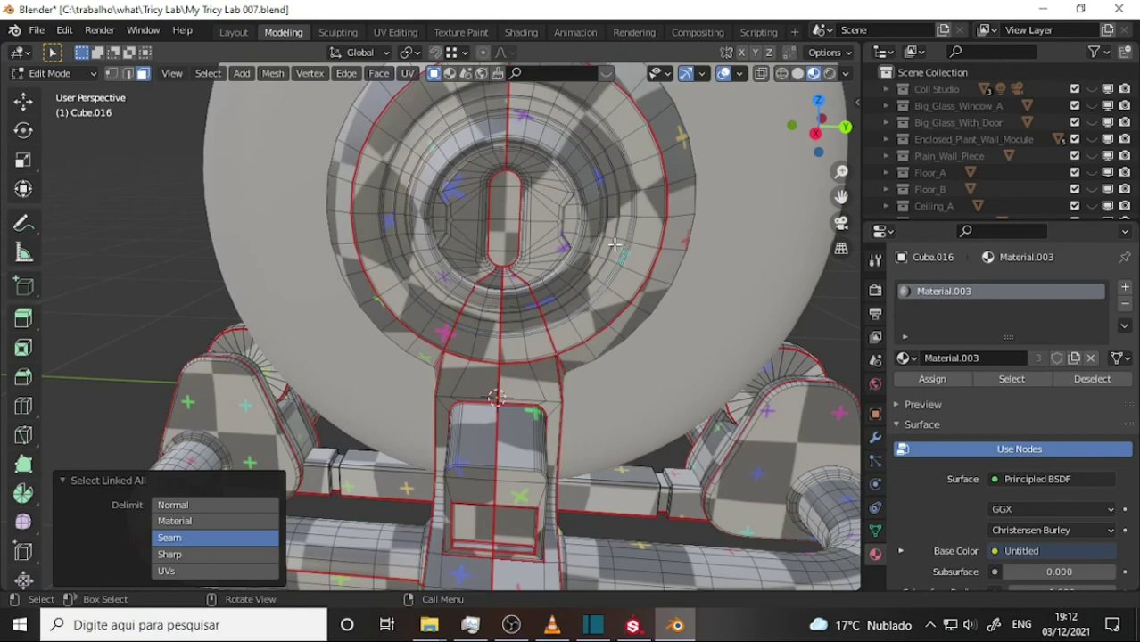
pyautogui.scroll(-5, 615, 244)
pyautogui.moveTo(615, 244)
pyautogui.mouseDown(button='middle')
pyautogui.moveTo(265, 257)
pyautogui.moveTo(331, 230)
pyautogui.mouseUp(button='middle')
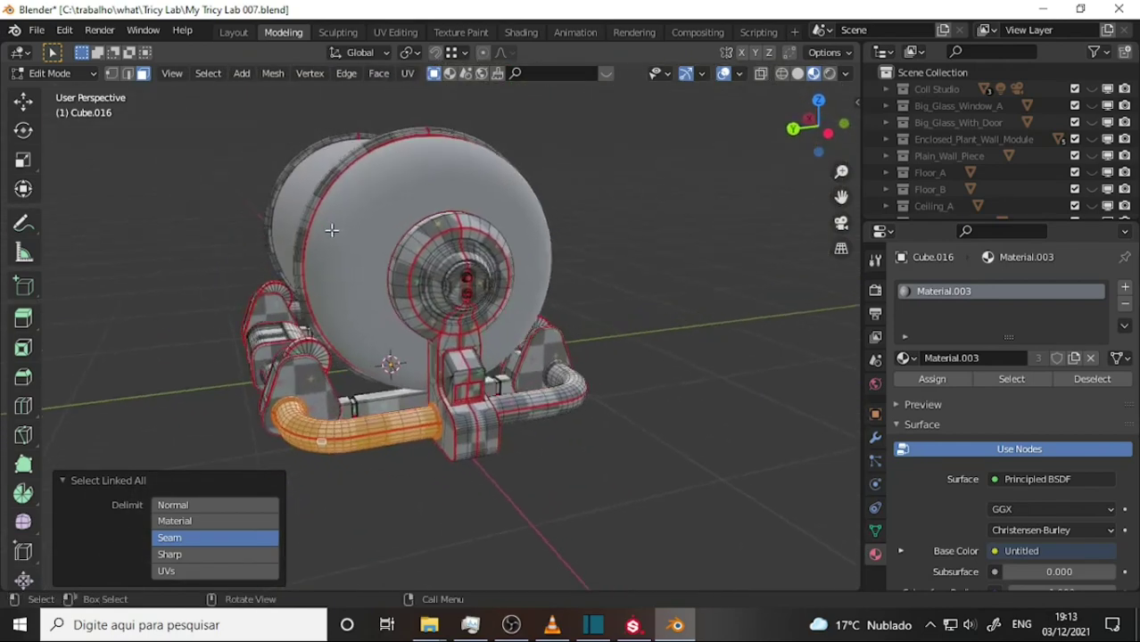
pyautogui.scroll(5, 446, 296)
pyautogui.scroll(-2, 481, 266)
pyautogui.scroll(2, 619, 196)
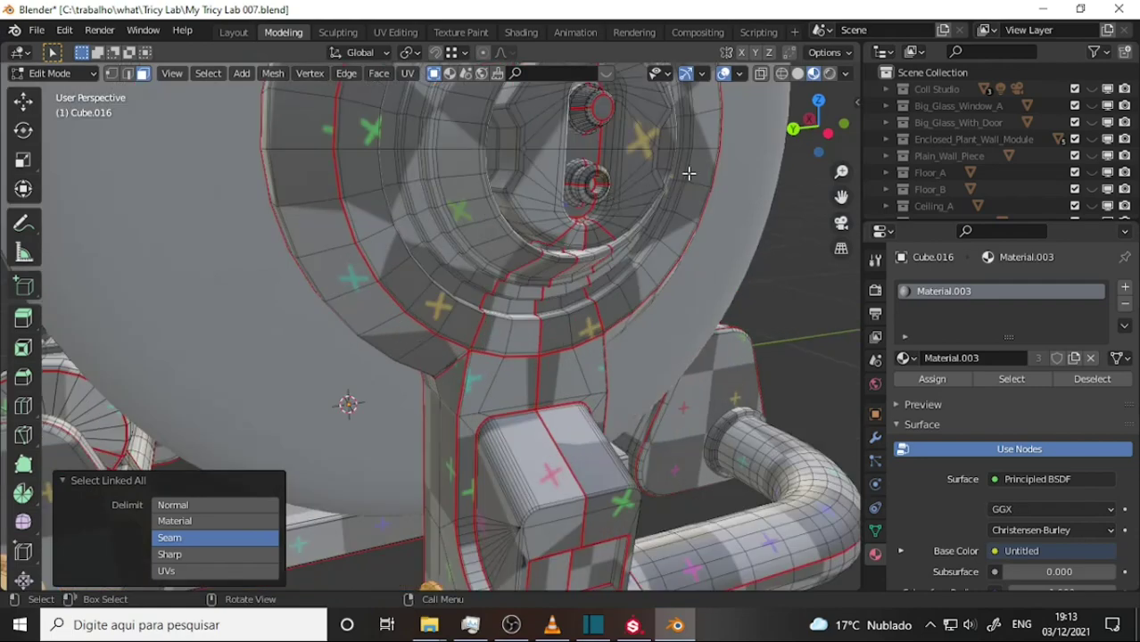
pyautogui.moveTo(689, 173); pyautogui.dragTo(664, 181, button='middle')
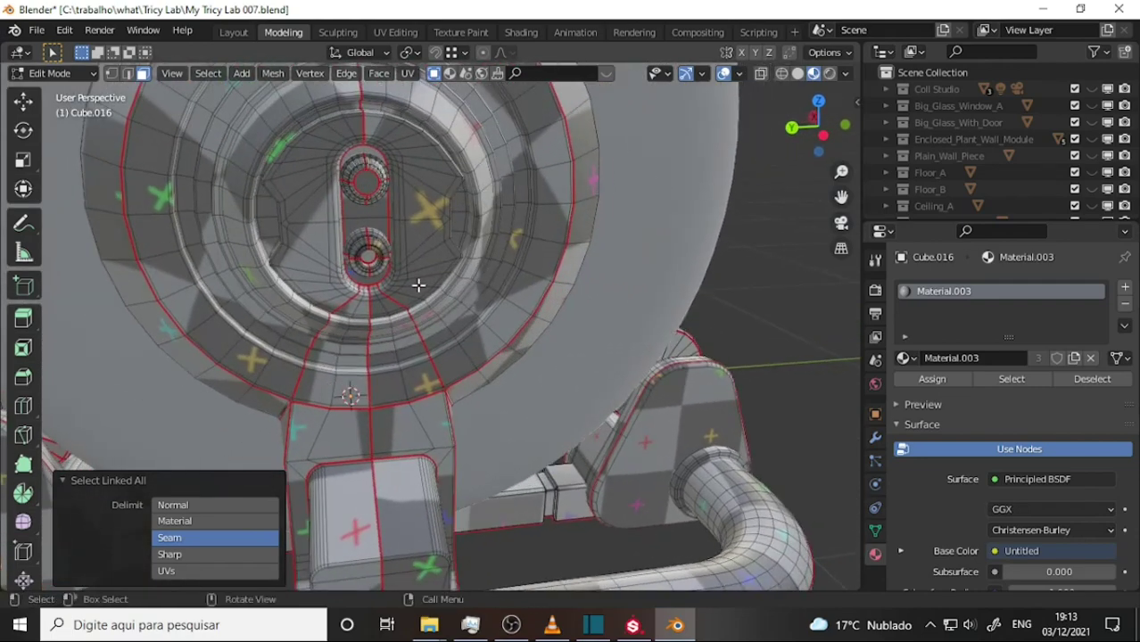
pyautogui.moveTo(418, 285)
pyautogui.mouseDown(button='middle')
pyautogui.moveTo(452, 275)
pyautogui.moveTo(394, 248)
pyautogui.moveTo(285, 270)
pyautogui.mouseUp(button='middle')
pyautogui.moveTo(240, 155)
pyautogui.mouseDown(button='middle')
pyautogui.moveTo(297, 297)
pyautogui.moveTo(447, 276)
pyautogui.mouseUp(button='middle')
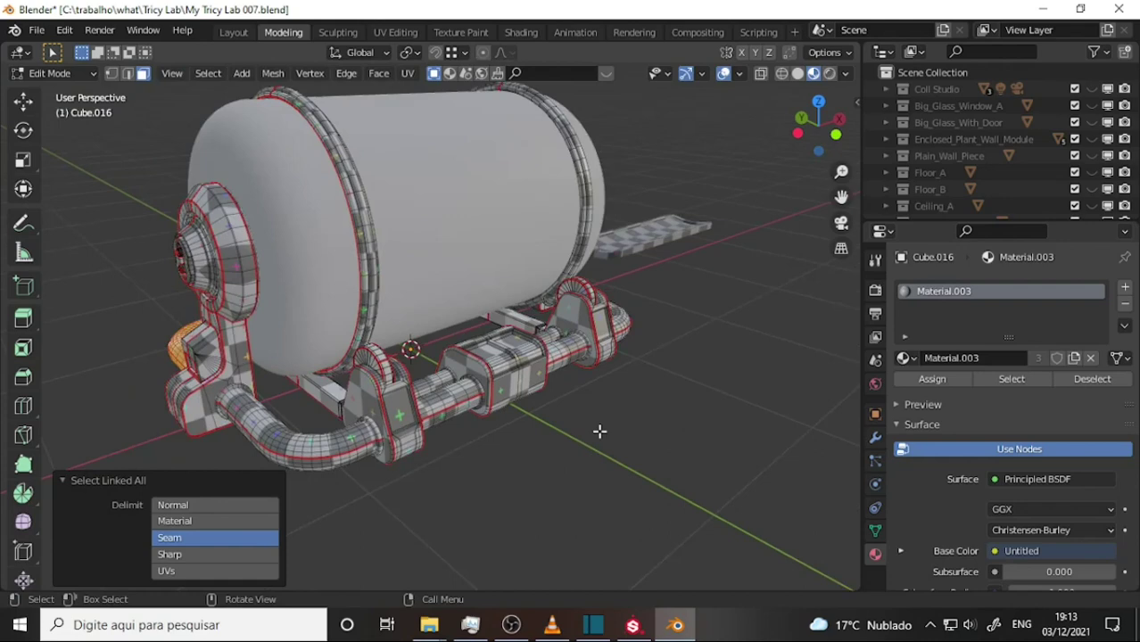
pyautogui.click(631, 626)
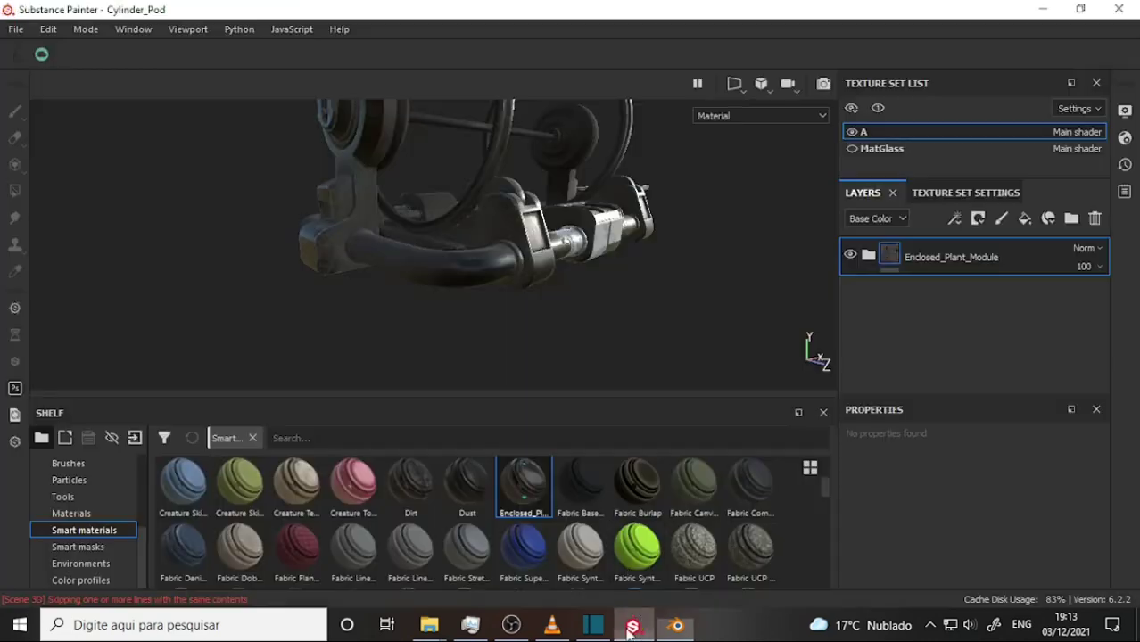
pyautogui.moveTo(710, 416)
pyautogui.keyDown('alt'); pyautogui.mouseDown()
pyautogui.moveTo(705, 270)
pyautogui.moveTo(503, 337)
pyautogui.mouseUp(); pyautogui.keyUp('alt')
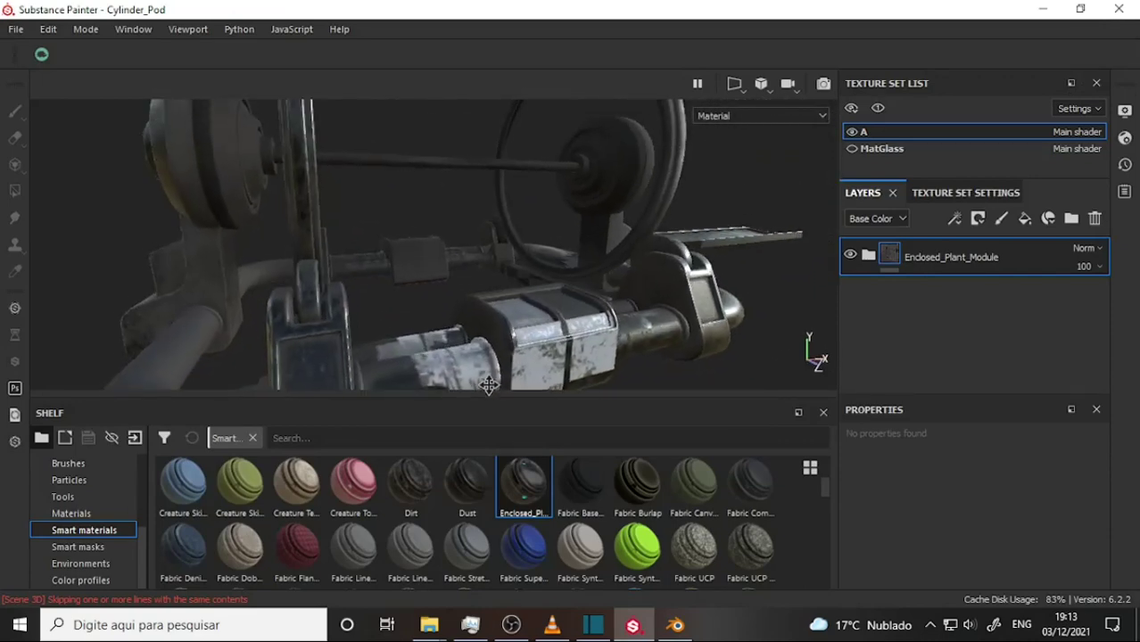
pyautogui.scroll(-3, 560, 303)
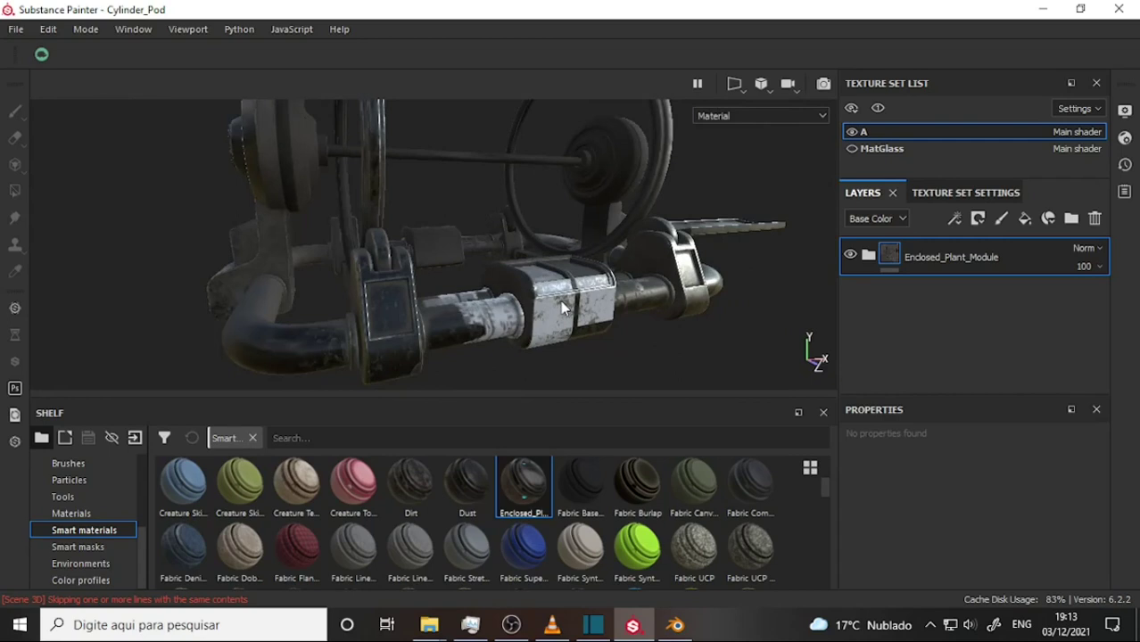
pyautogui.scroll(1, 563, 307)
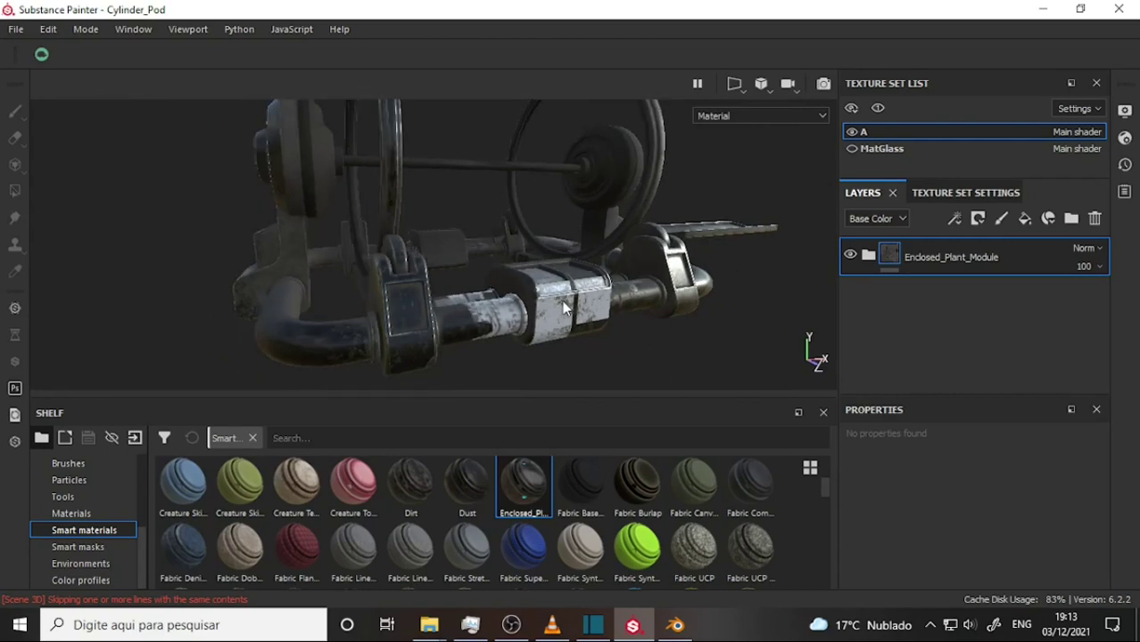
pyautogui.scroll(2, 564, 309)
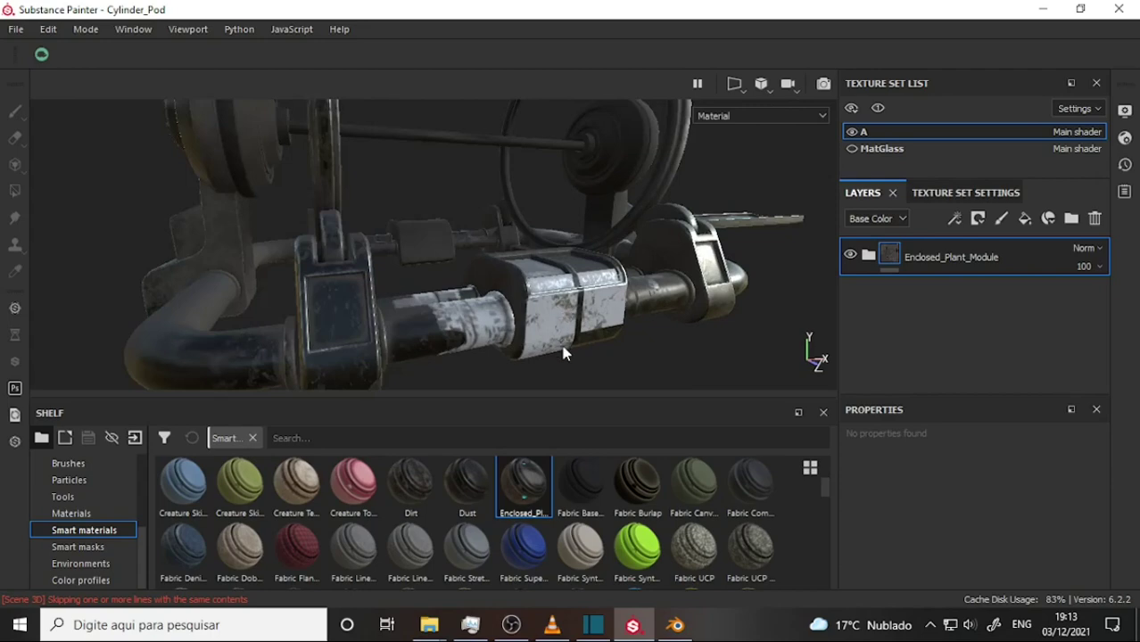
pyautogui.scroll(-3, 566, 350)
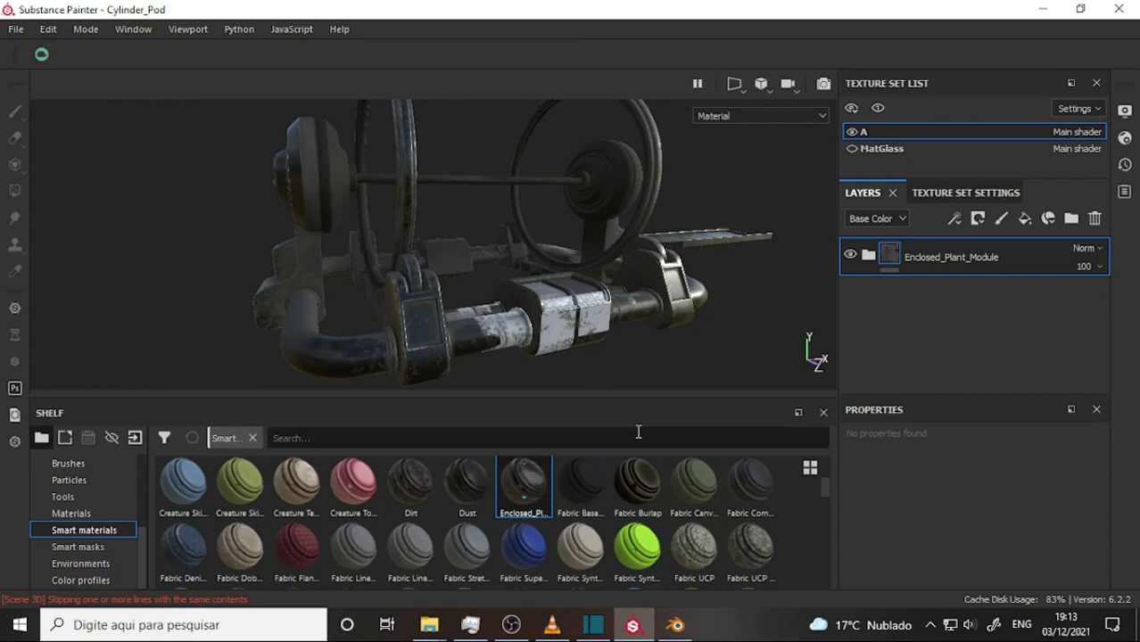
# Expand the Enclosed_Plant_Module folder in the Layers panel
pyautogui.click(867, 255)
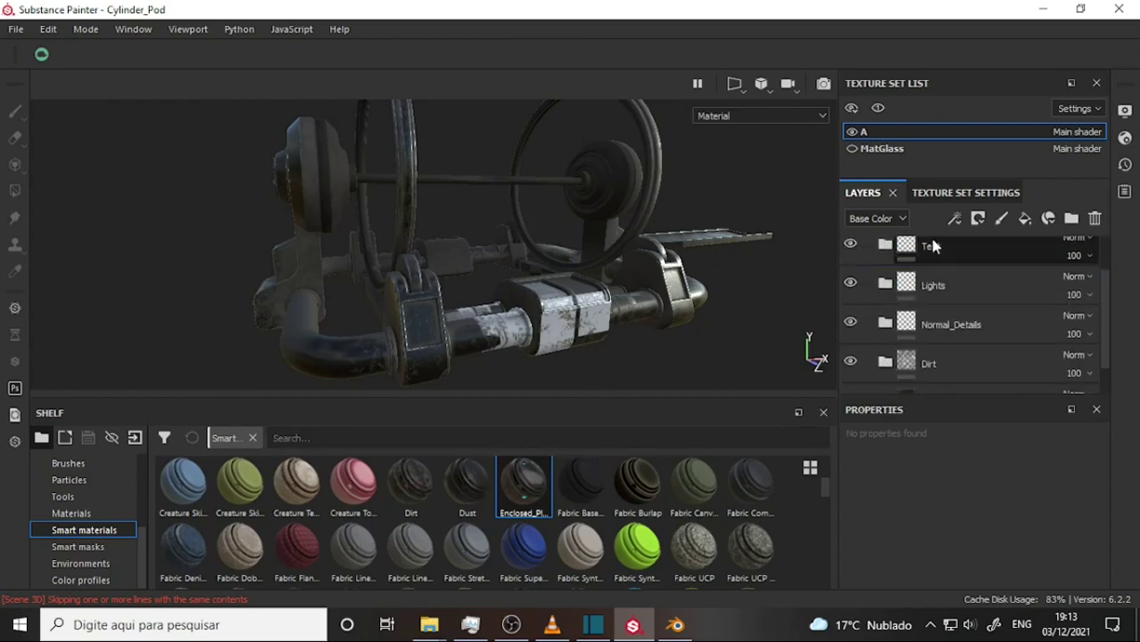
pyautogui.scroll(-2, 868, 270)
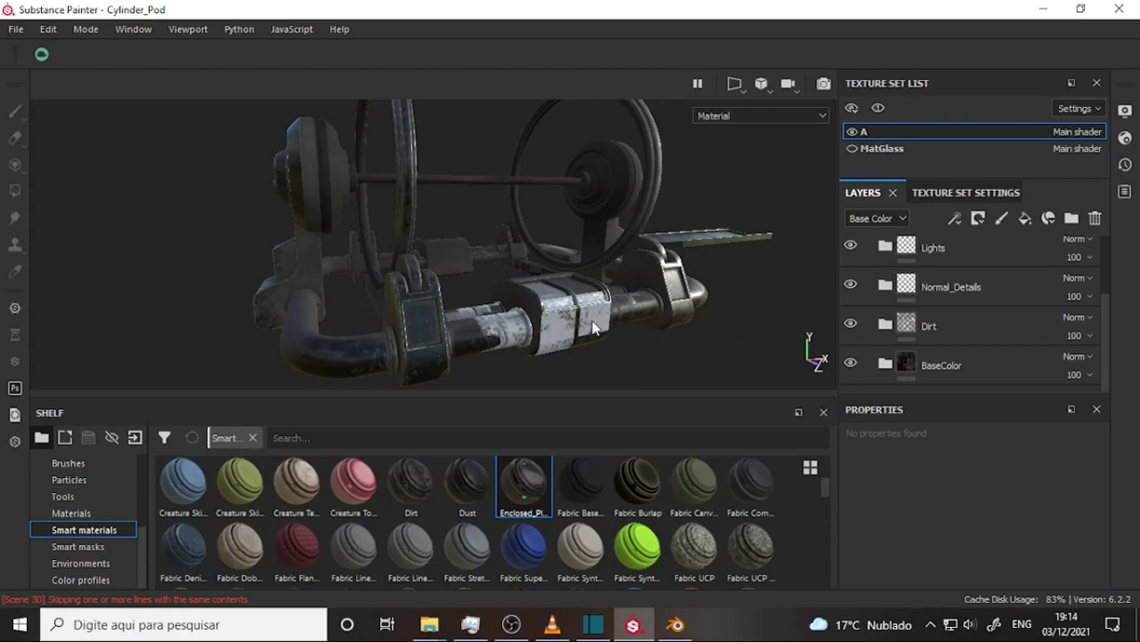
pyautogui.keyDown('alt'); pyautogui.moveTo(593, 328); pyautogui.dragTo(593, 328); pyautogui.keyUp('alt')
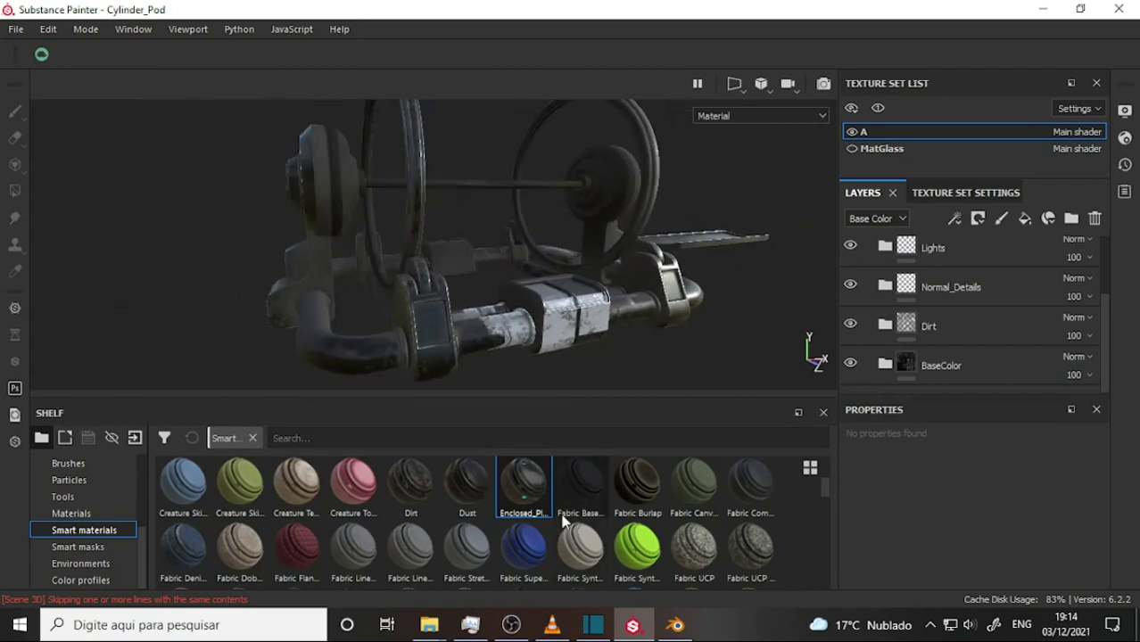
pyautogui.click(511, 624)
pyautogui.hotkey('alt', 'Tab')
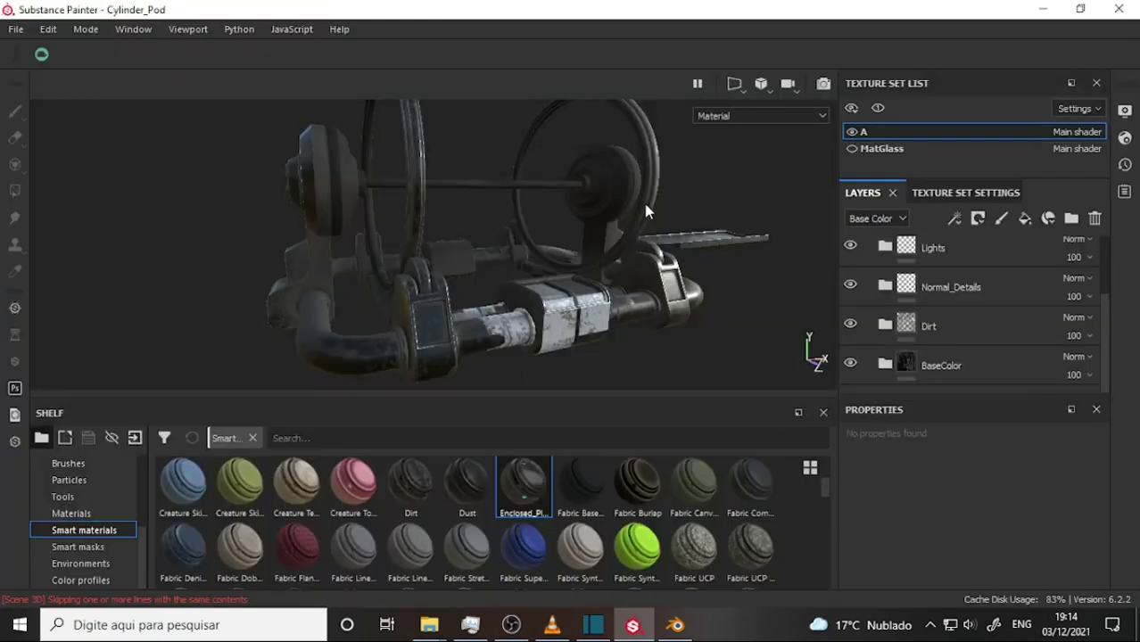
# Expand the Normal_Details folder and select the Indents layer's mask
pyautogui.moveTo(642, 214); pyautogui.dragTo(923, 281)
pyautogui.scroll(-2, 925, 291)
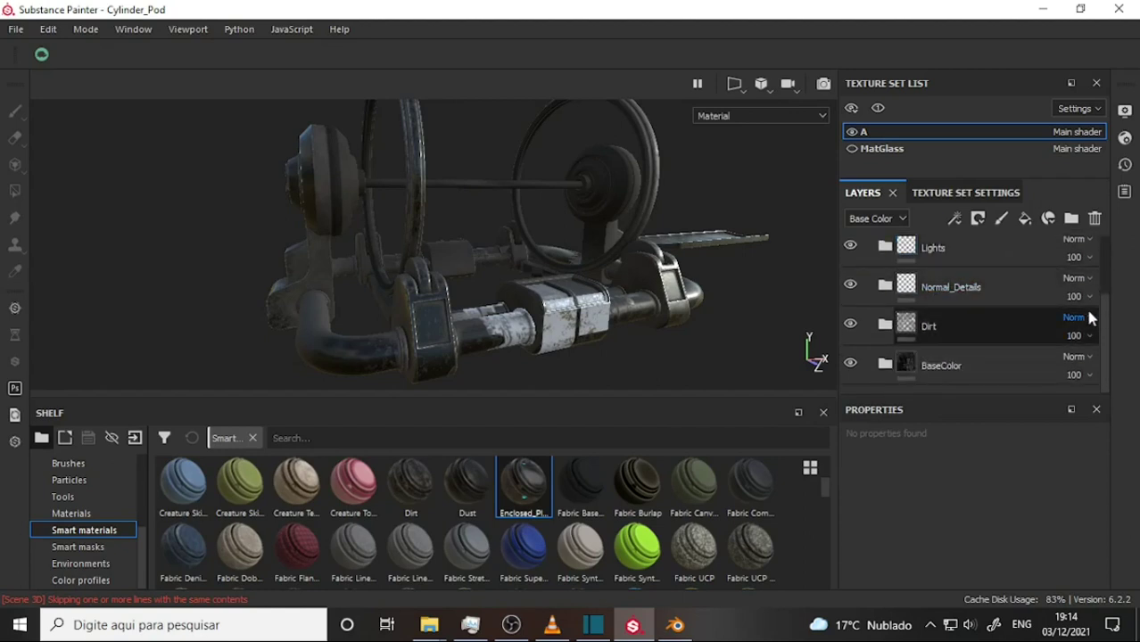
pyautogui.moveTo(1101, 314)
pyautogui.mouseDown()
pyautogui.moveTo(1105, 259)
pyautogui.moveTo(1104, 325)
pyautogui.mouseUp()
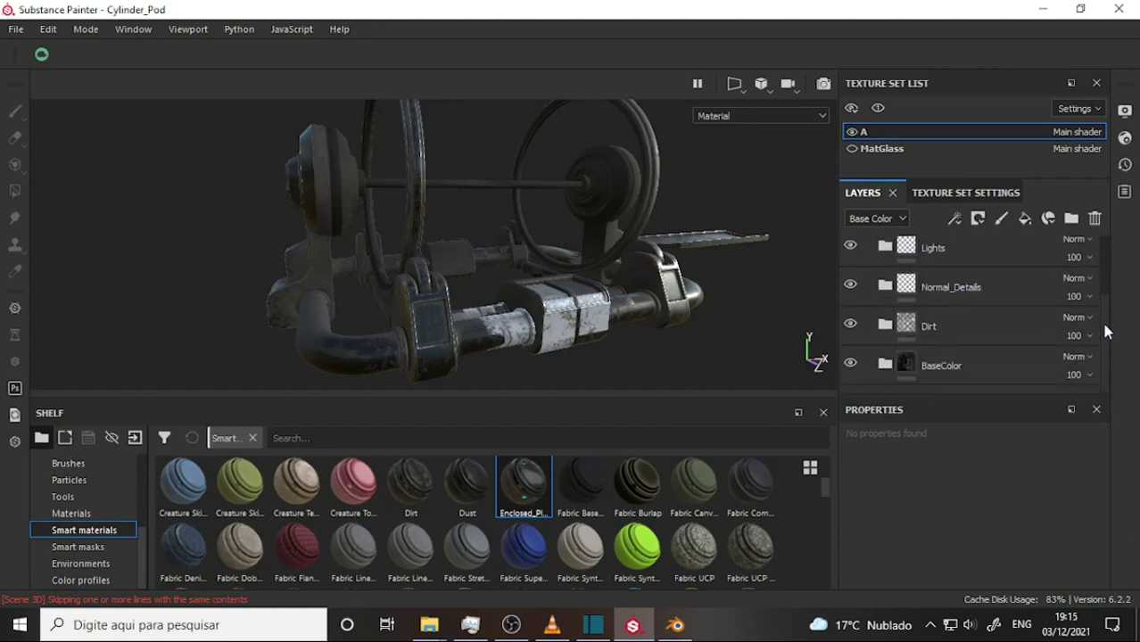
pyautogui.click(881, 295)
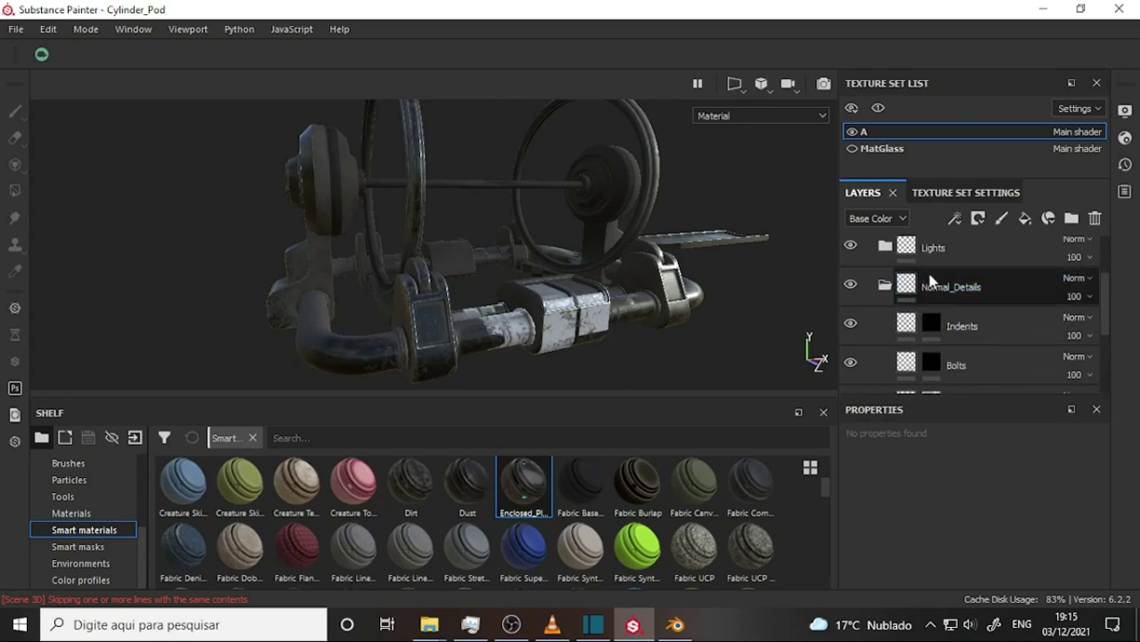
pyautogui.scroll(1, 931, 277)
pyautogui.scroll(1, 929, 272)
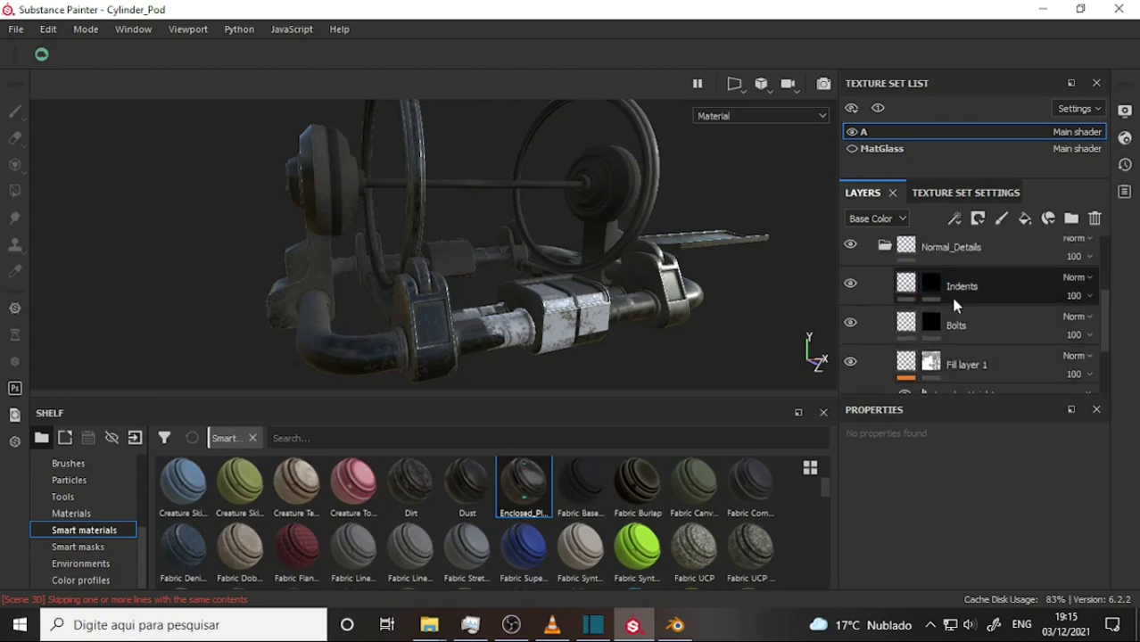
pyautogui.click(1002, 220)
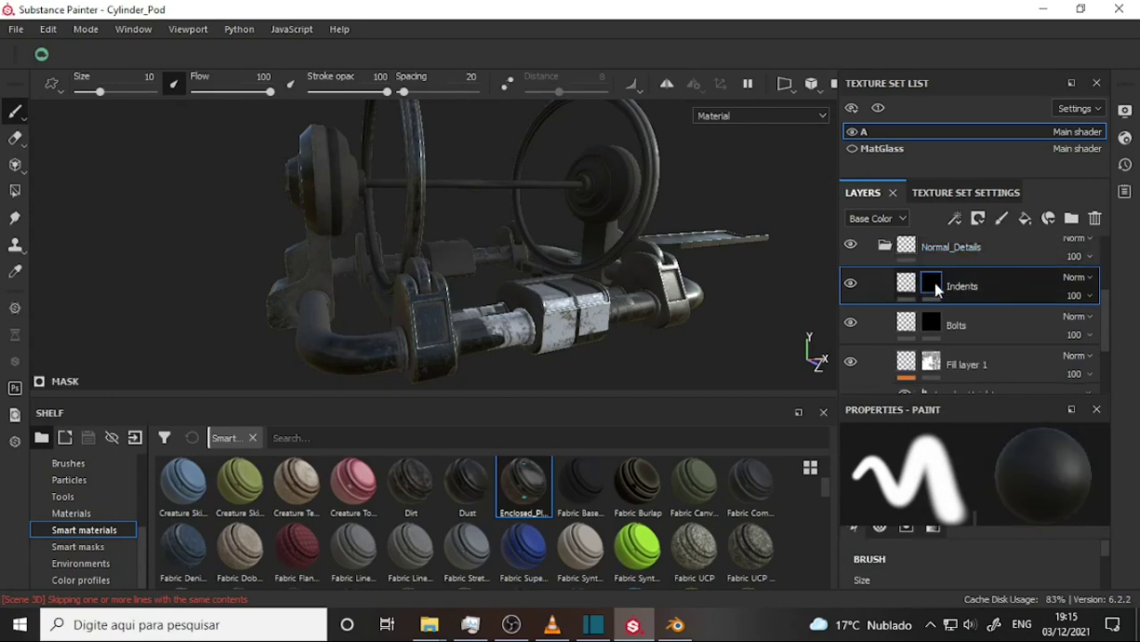
# Give the Indents layer a black mask, undoing an accidental new paint layer
pyautogui.rightClick(931, 280)
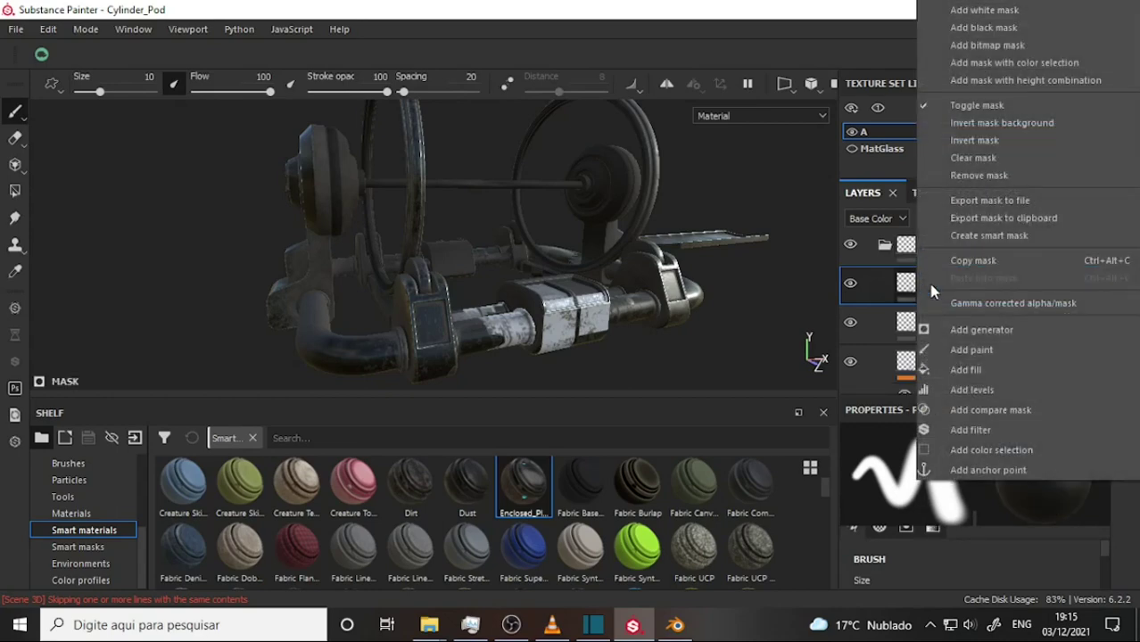
pyautogui.click(763, 317)
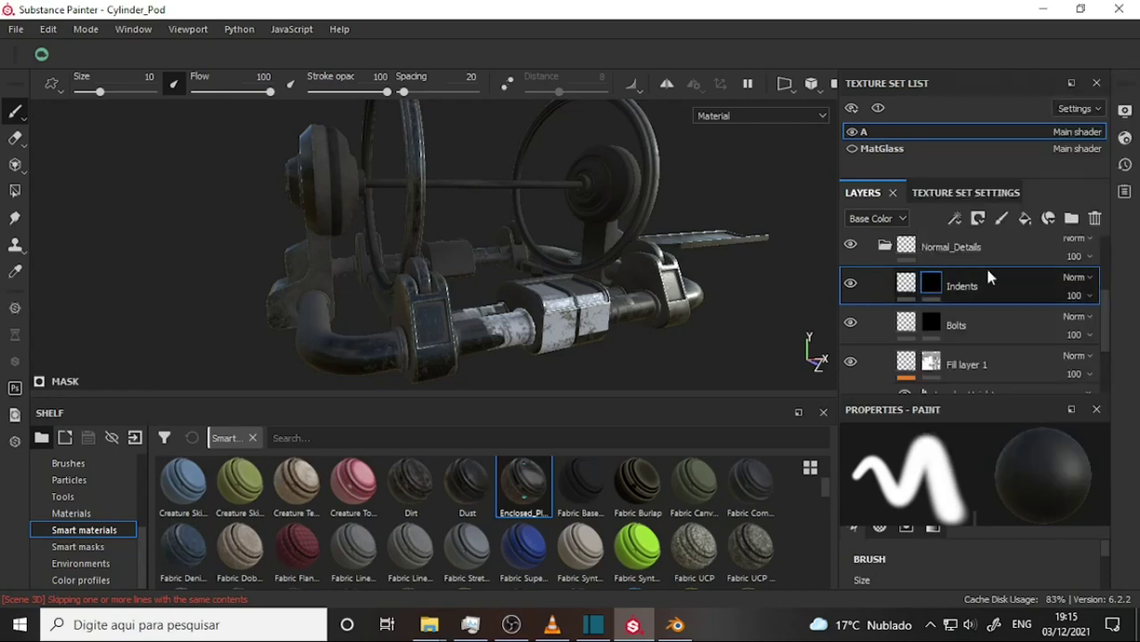
pyautogui.click(1003, 220)
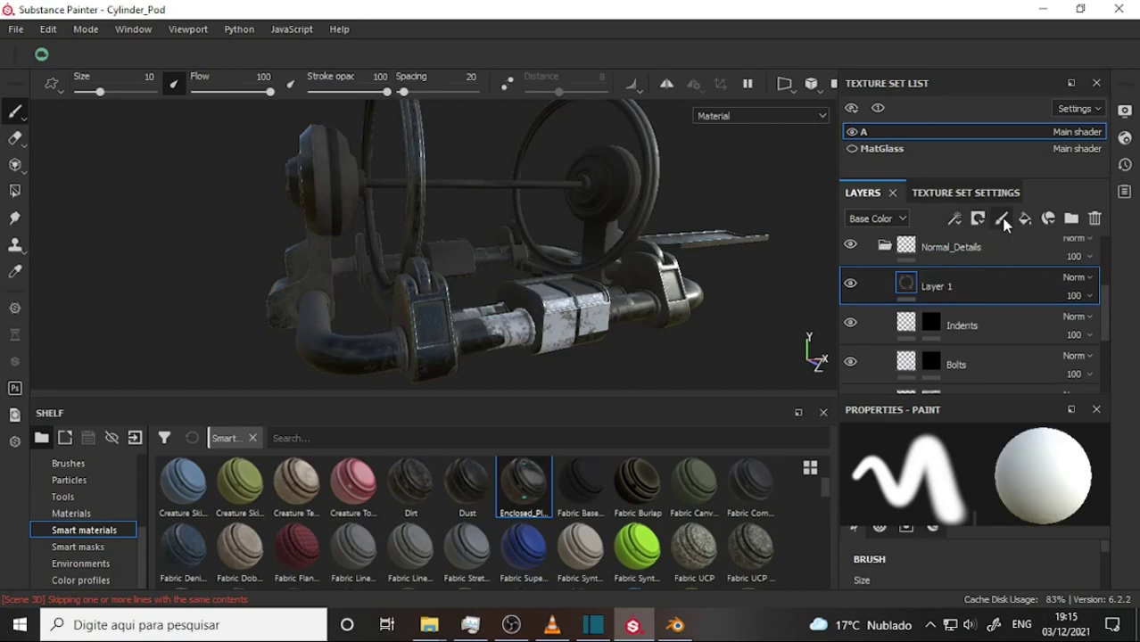
pyautogui.hotkey('ctrl', 'z')
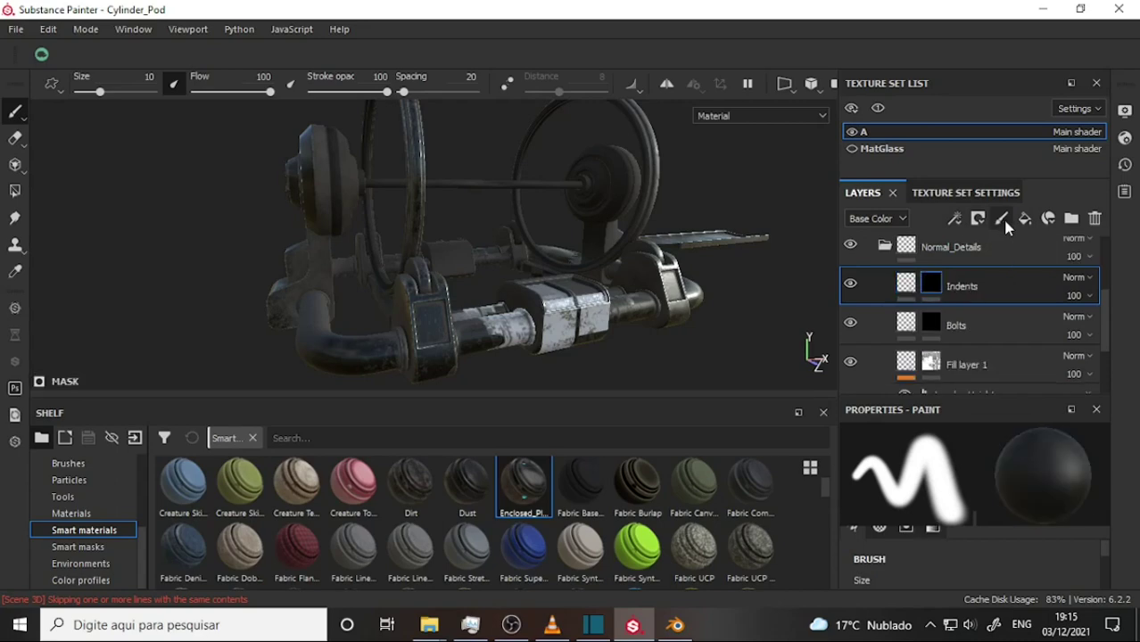
pyautogui.click(978, 220)
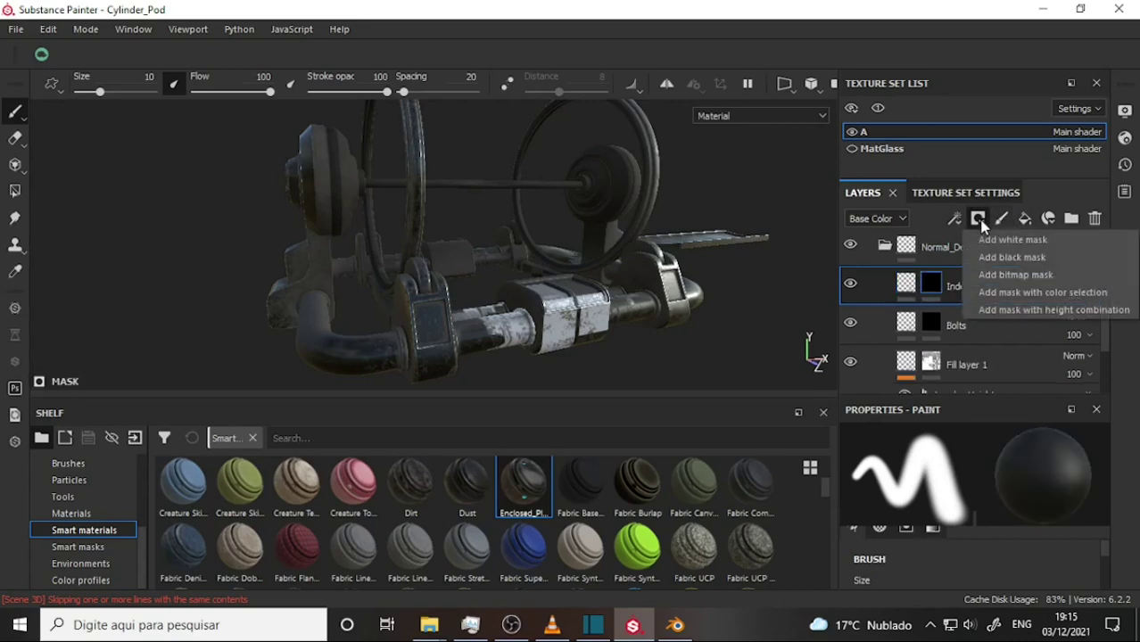
pyautogui.click(1014, 256)
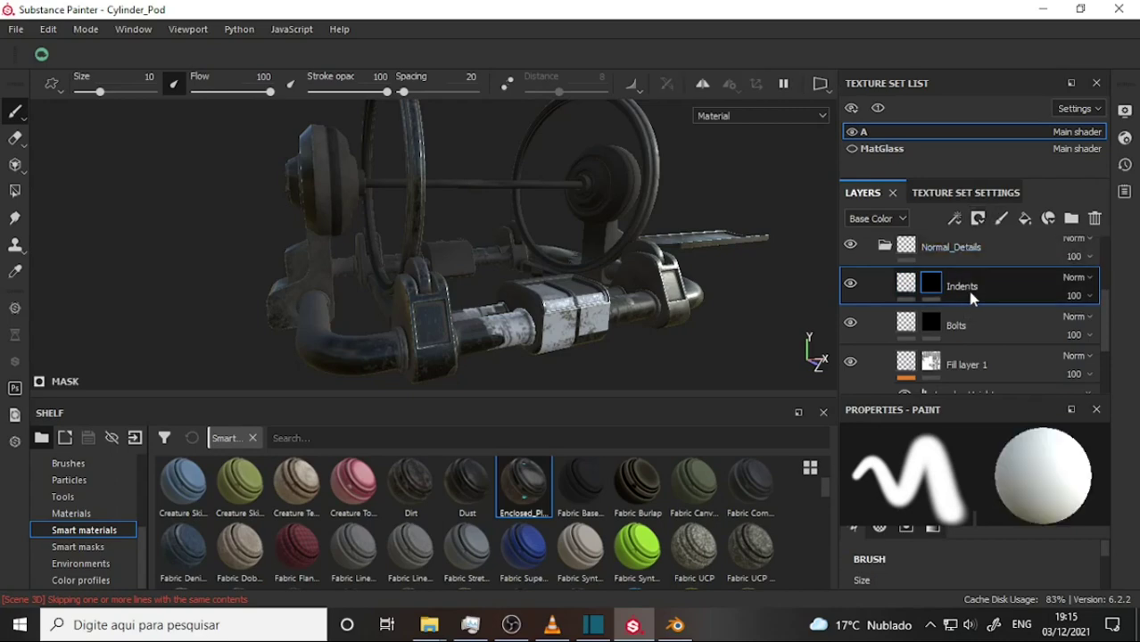
# Add black masks to Bolts and Fill layer 1, then expand the Dirt folder
pyautogui.click(929, 323)
pyautogui.click(978, 219)
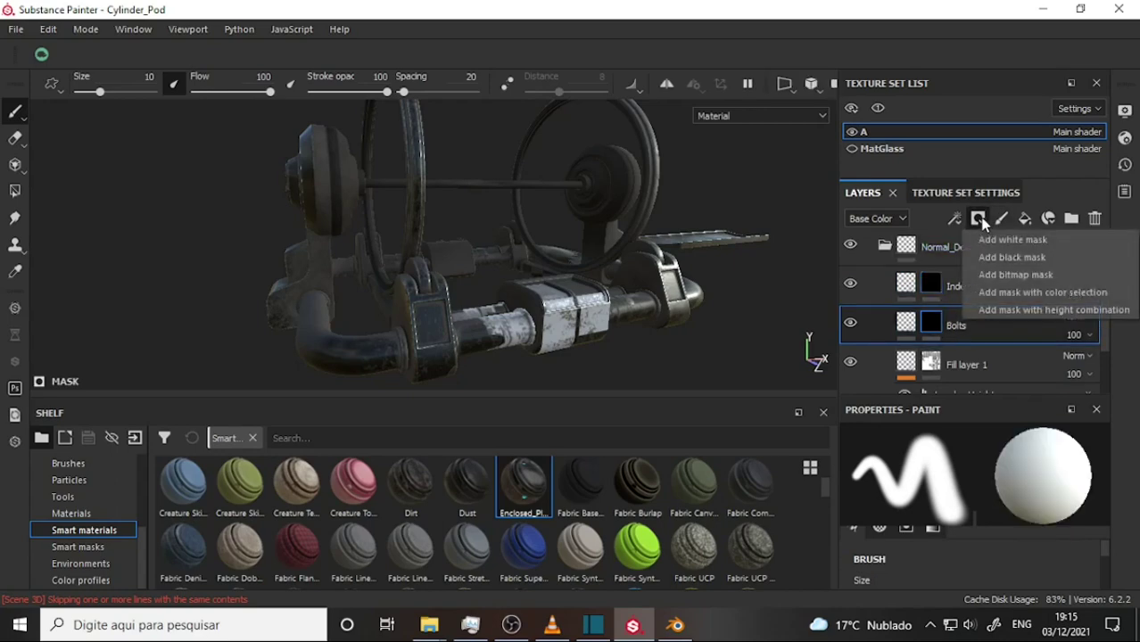
pyautogui.click(1012, 257)
pyautogui.scroll(-2, 994, 258)
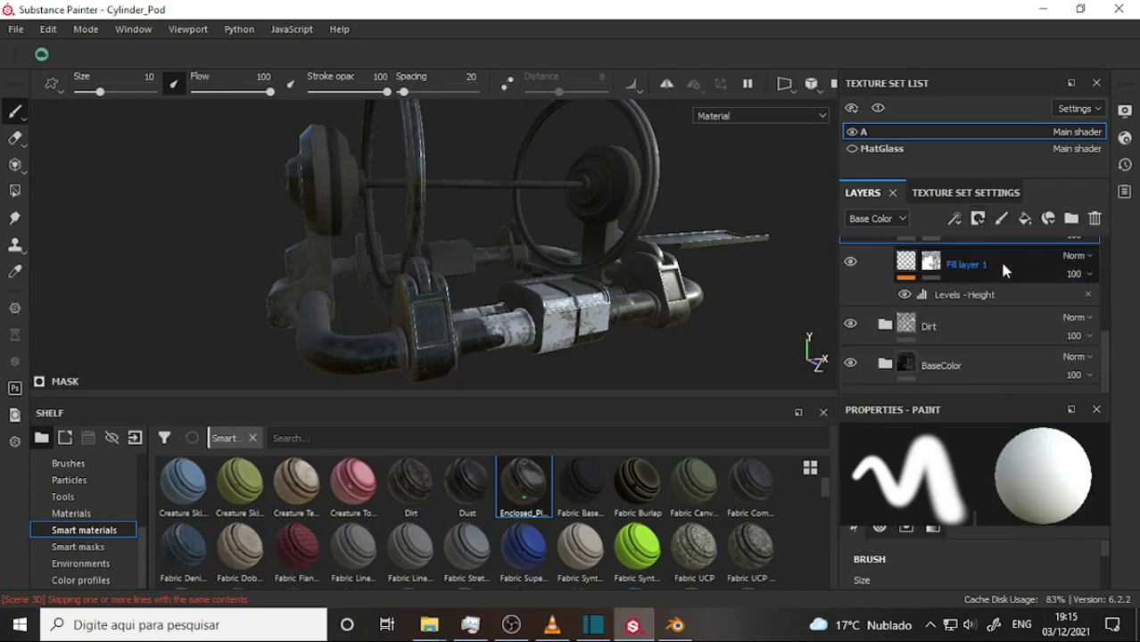
pyautogui.click(1000, 259)
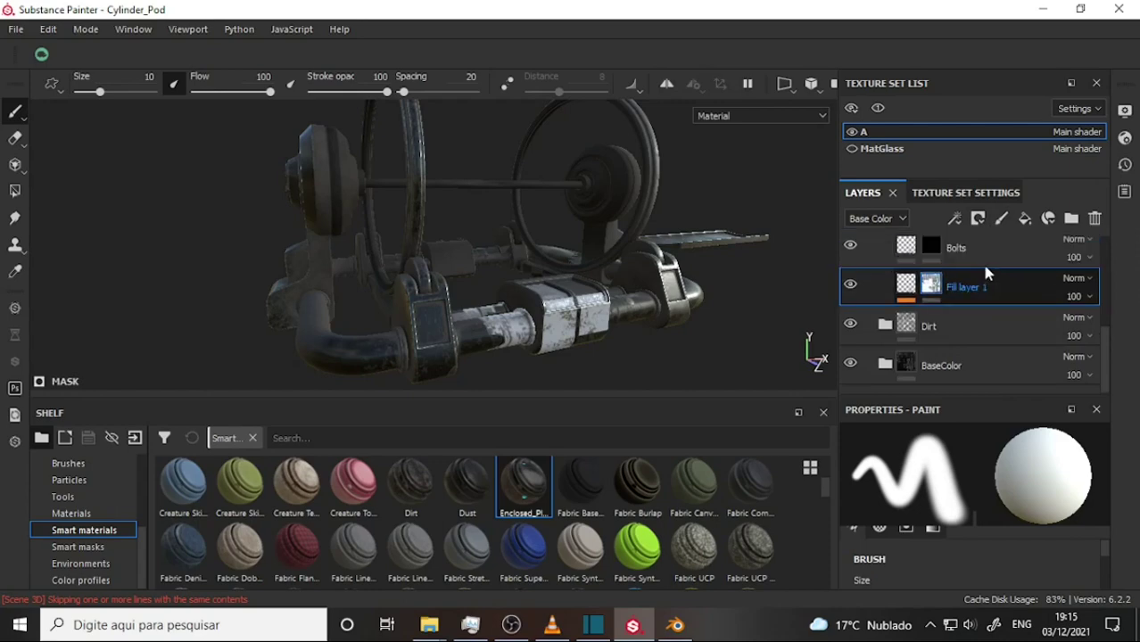
pyautogui.click(978, 220)
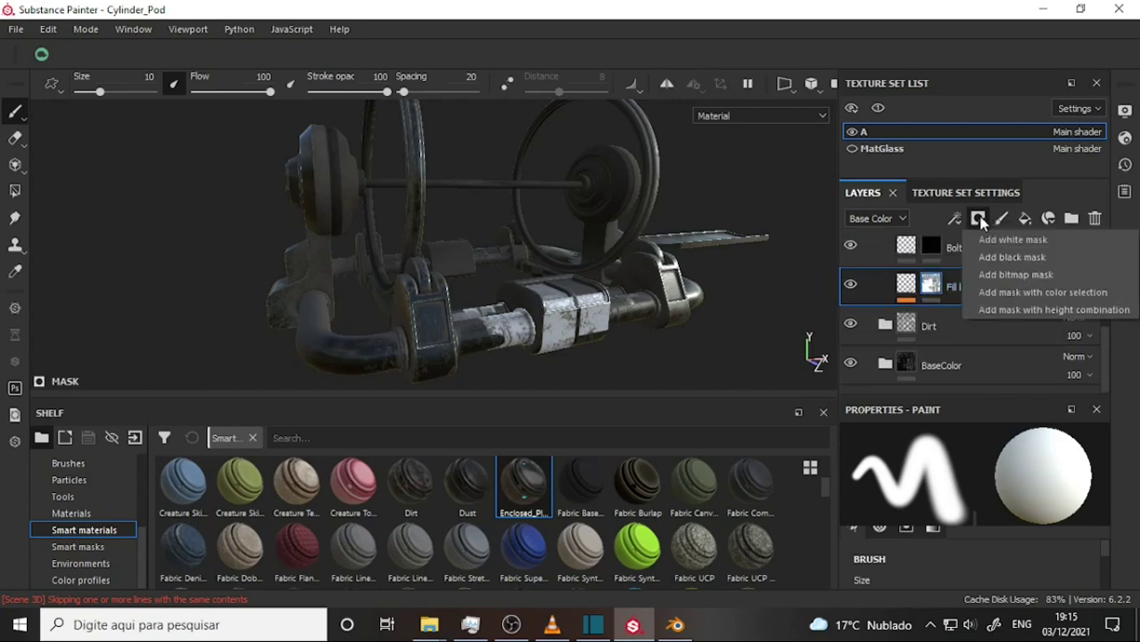
pyautogui.click(1025, 259)
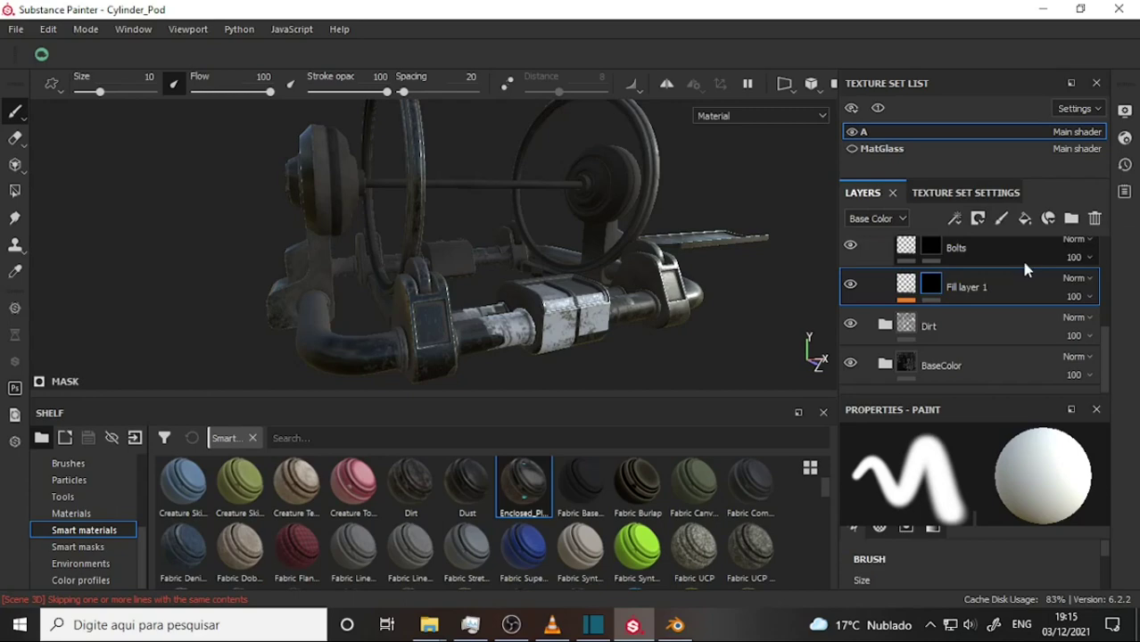
pyautogui.click(886, 326)
pyautogui.scroll(-2, 974, 247)
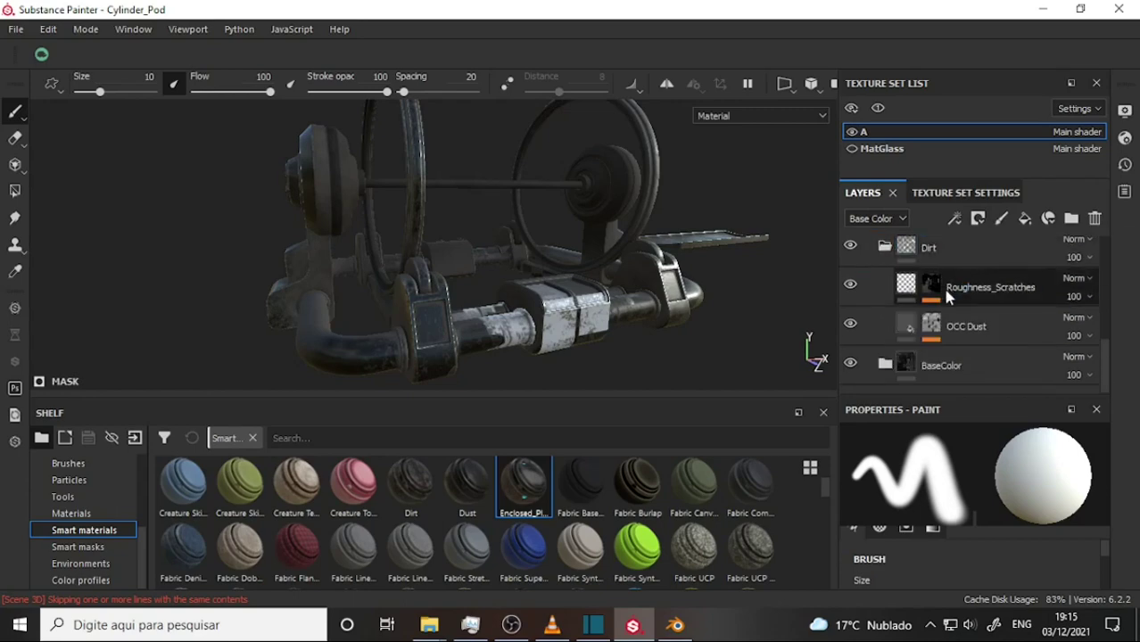
# Add black masks to the Steel Stained, Grey Metal and White Metal layers
pyautogui.click(976, 221)
pyautogui.scroll(-1, 995, 322)
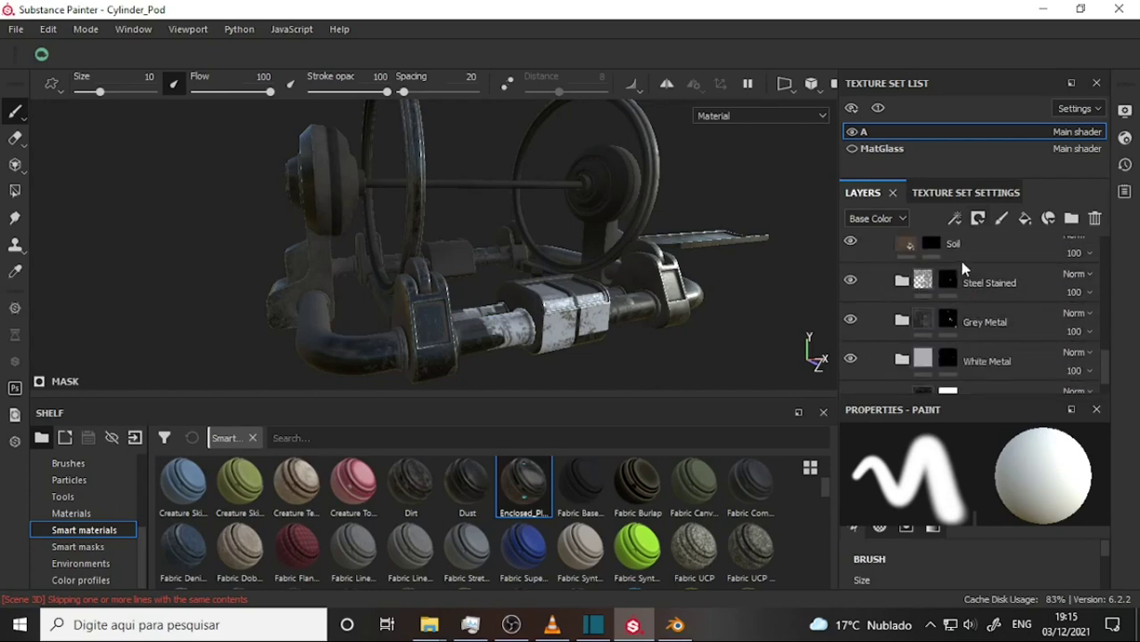
pyautogui.scroll(1, 962, 266)
pyautogui.scroll(-1, 962, 268)
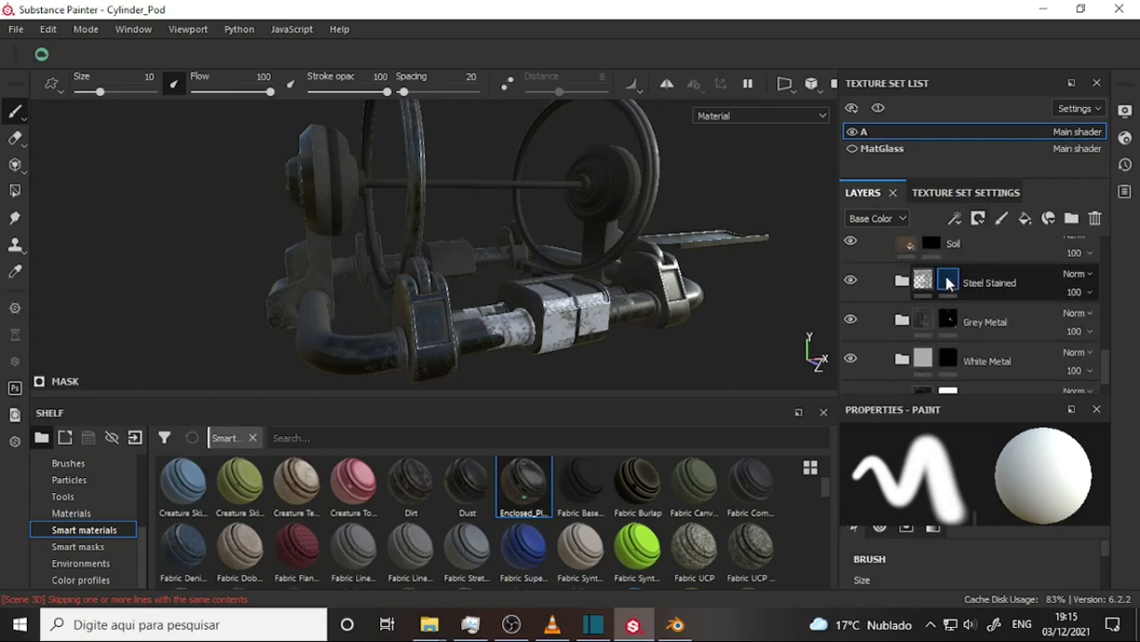
pyautogui.rightClick(948, 282)
pyautogui.click(747, 317)
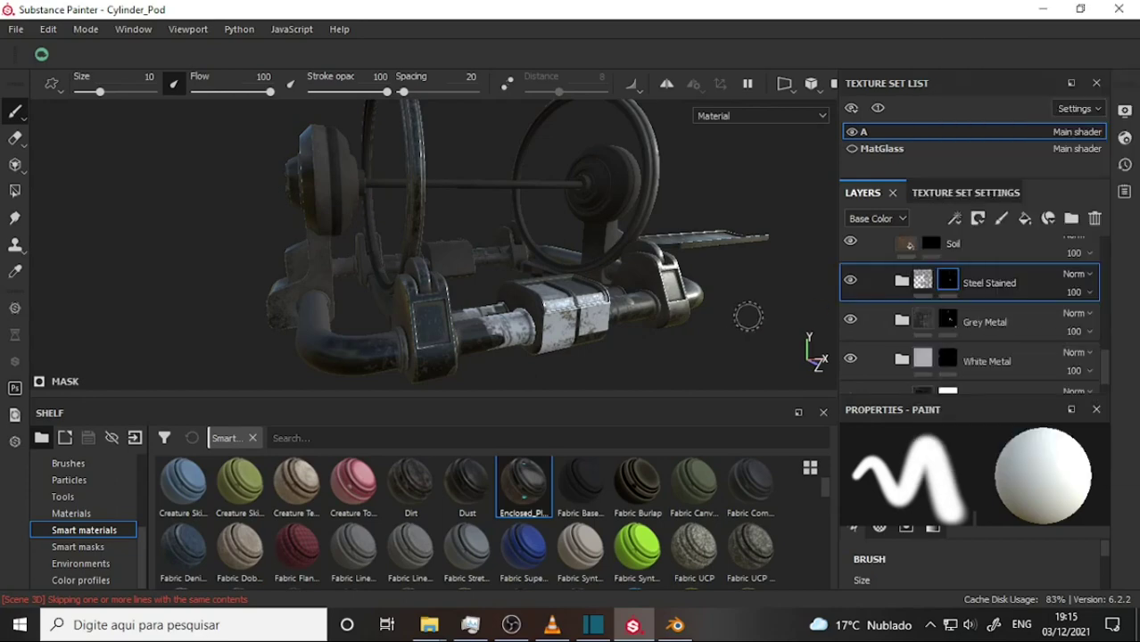
pyautogui.click(979, 223)
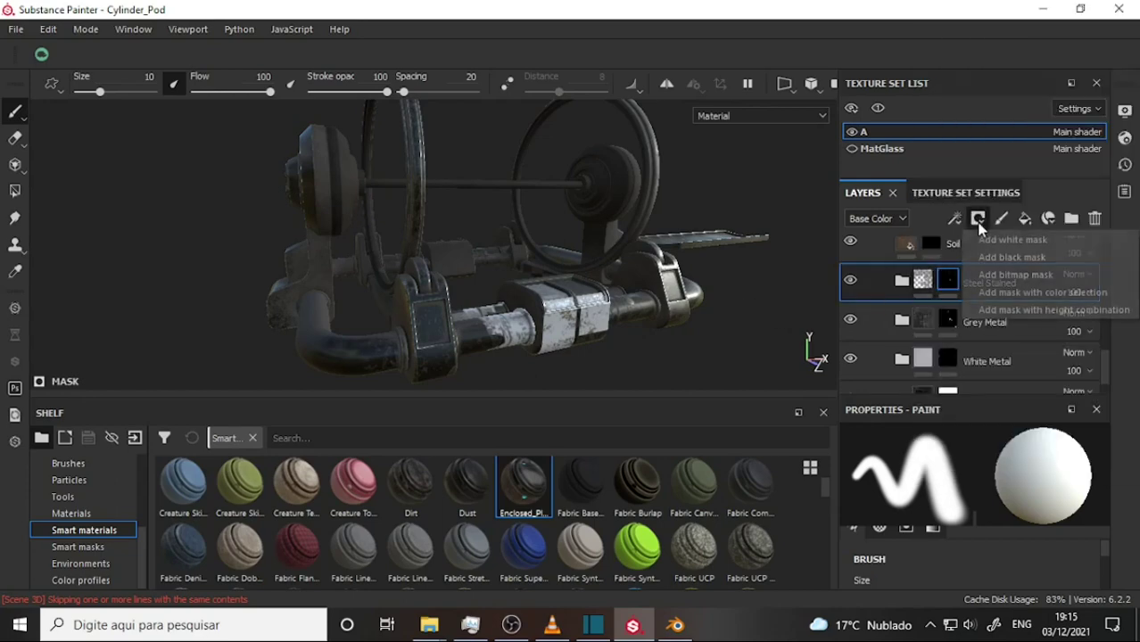
pyautogui.click(1011, 255)
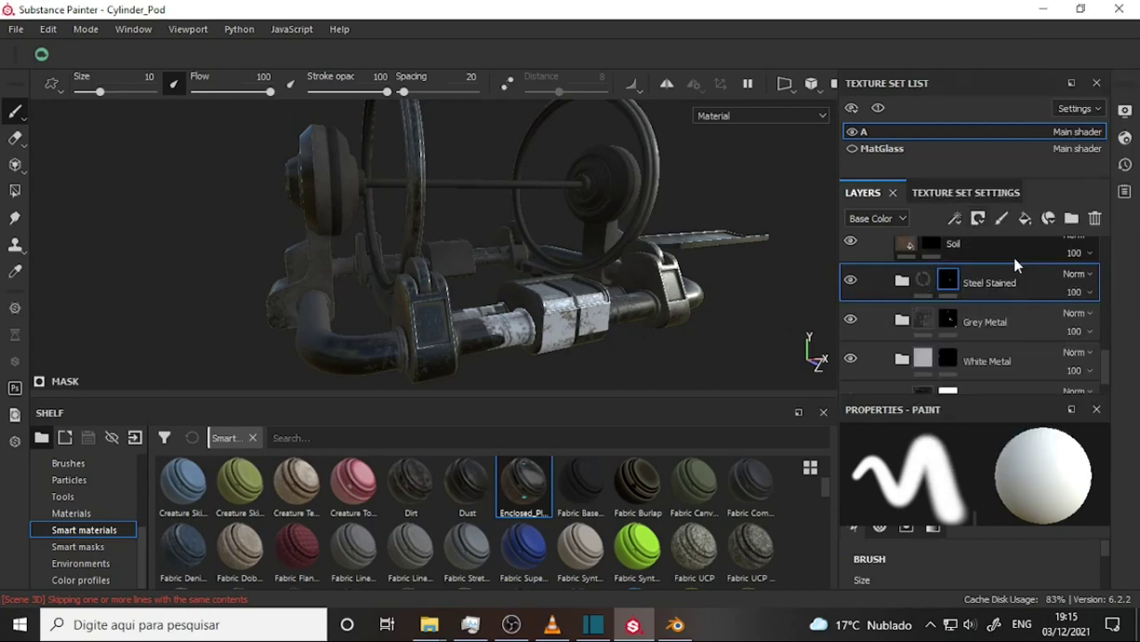
pyautogui.click(957, 326)
pyautogui.click(981, 223)
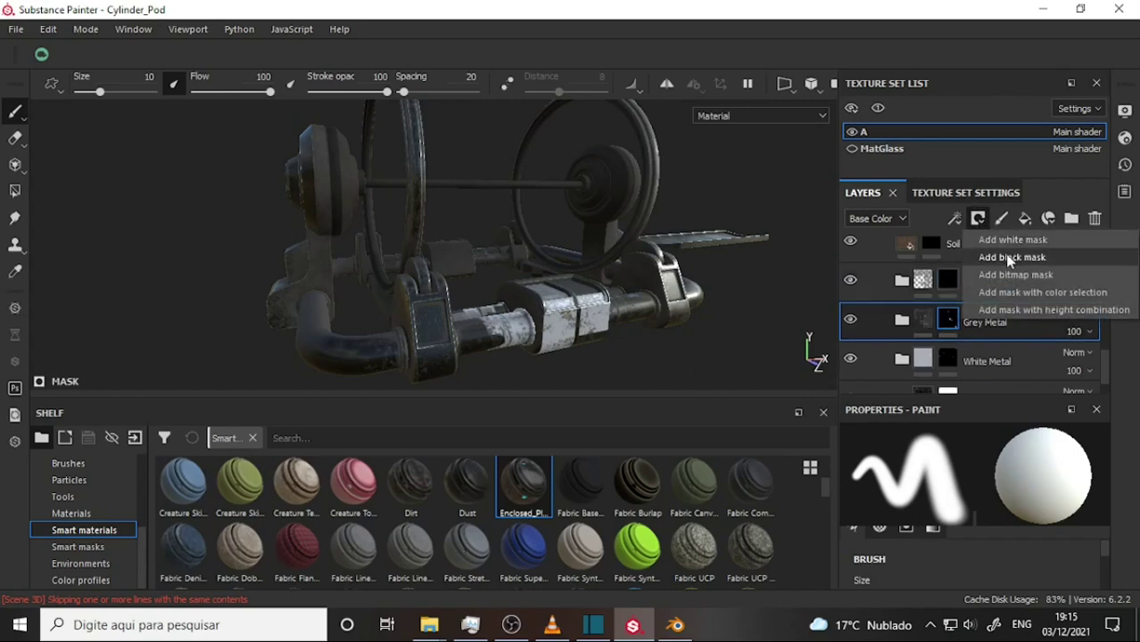
pyautogui.click(1011, 257)
pyautogui.click(964, 361)
pyautogui.click(979, 221)
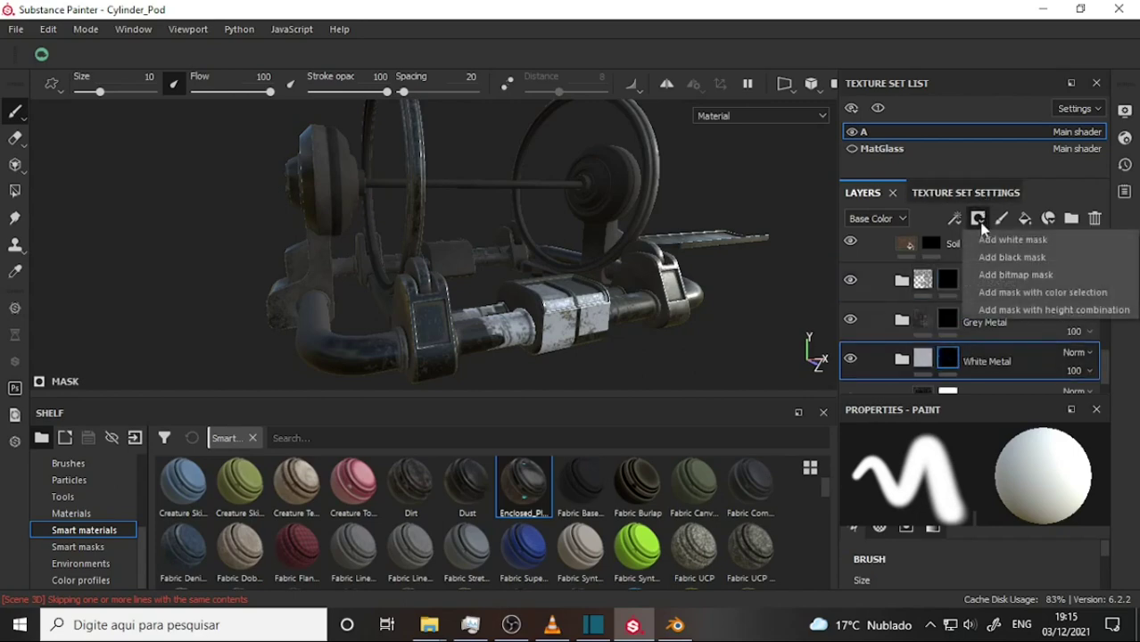
pyautogui.click(997, 258)
# Add black masks to the Soil layer and Fill layer 2
pyautogui.scroll(-1, 971, 261)
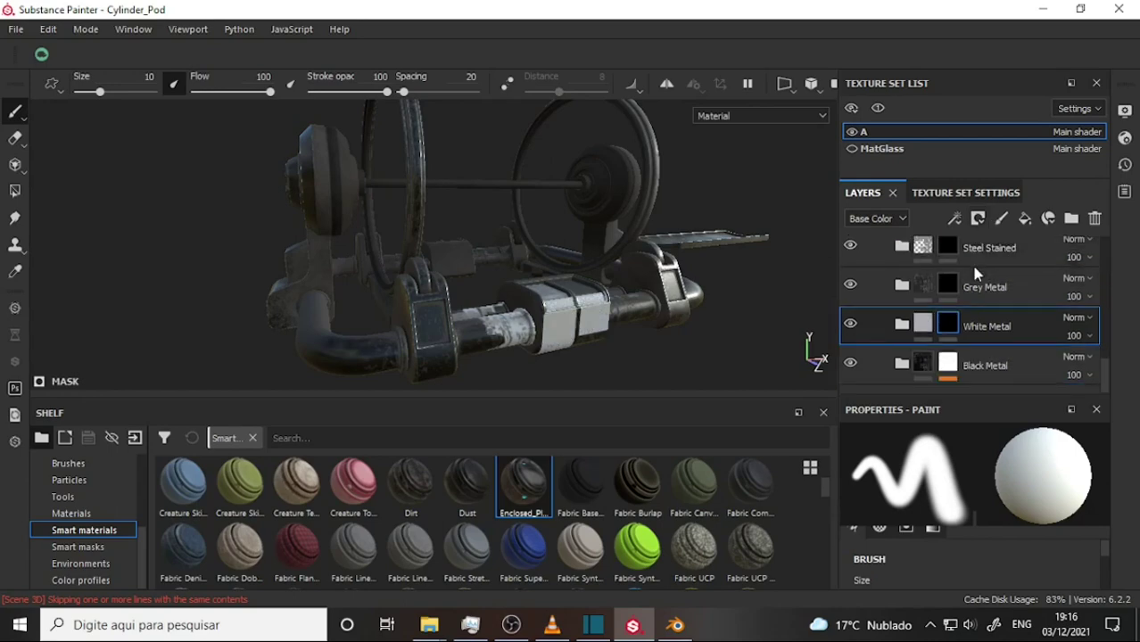
pyautogui.doubleClick(979, 328)
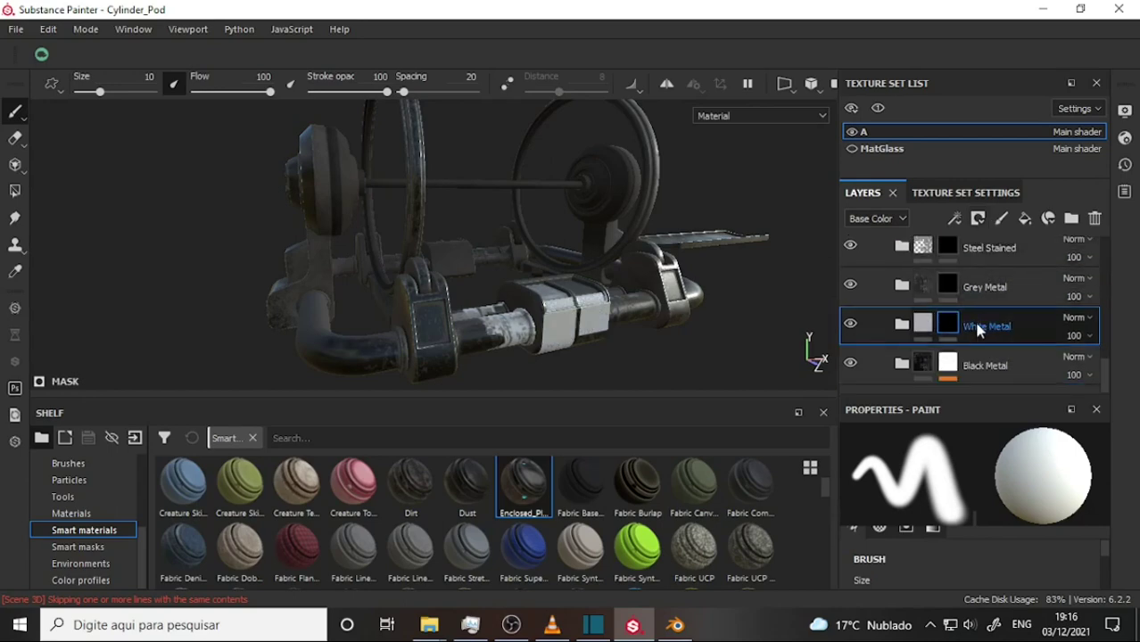
pyautogui.scroll(2, 979, 331)
pyautogui.scroll(-1, 979, 330)
pyautogui.scroll(1, 979, 330)
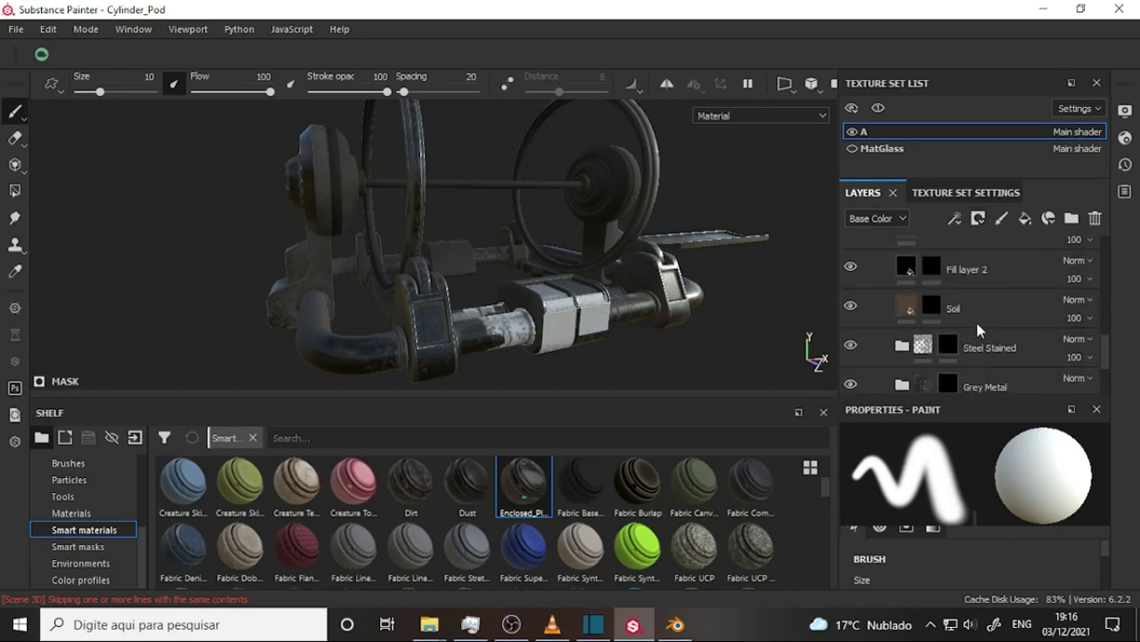
pyautogui.click(933, 306)
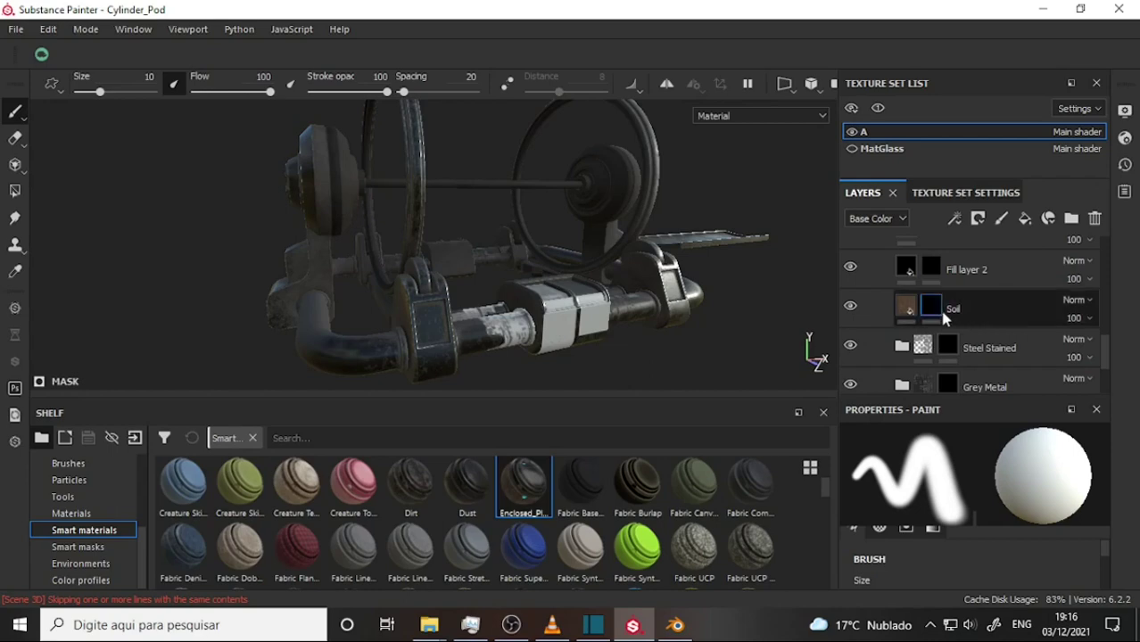
pyautogui.click(979, 219)
pyautogui.click(997, 275)
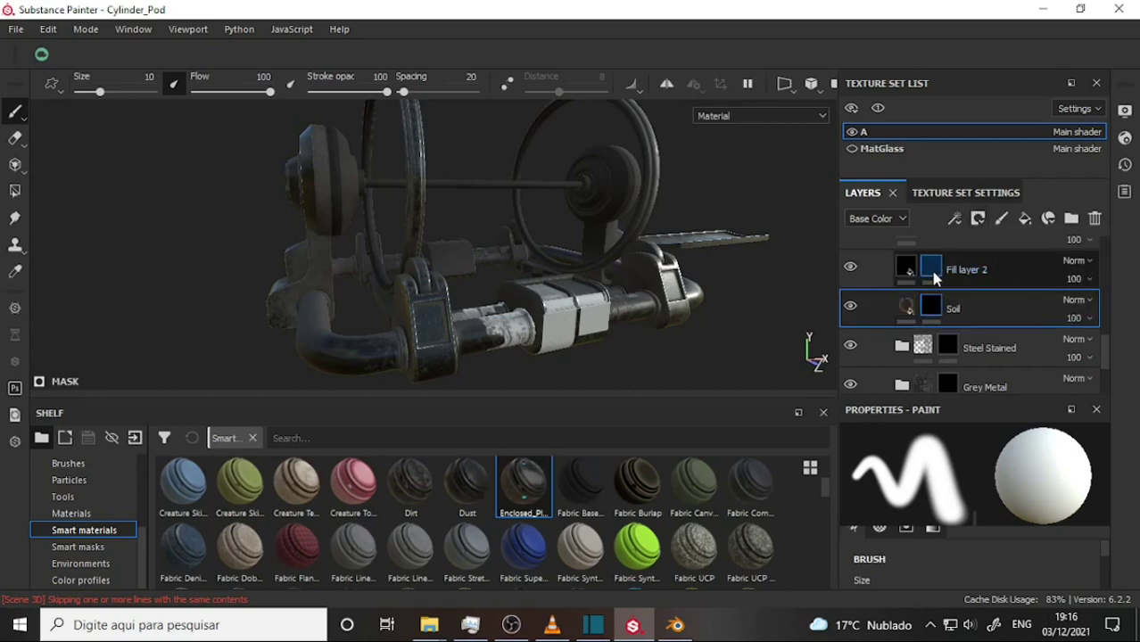
pyautogui.click(933, 272)
pyautogui.click(979, 218)
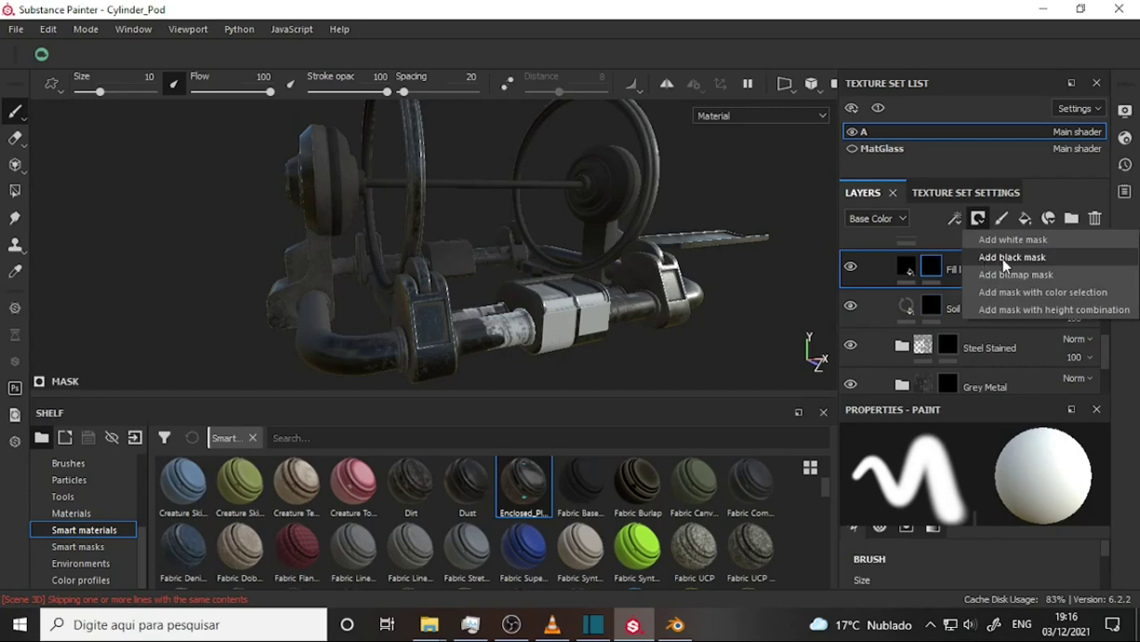
pyautogui.click(1005, 259)
pyautogui.scroll(2, 962, 275)
pyautogui.scroll(3, 963, 275)
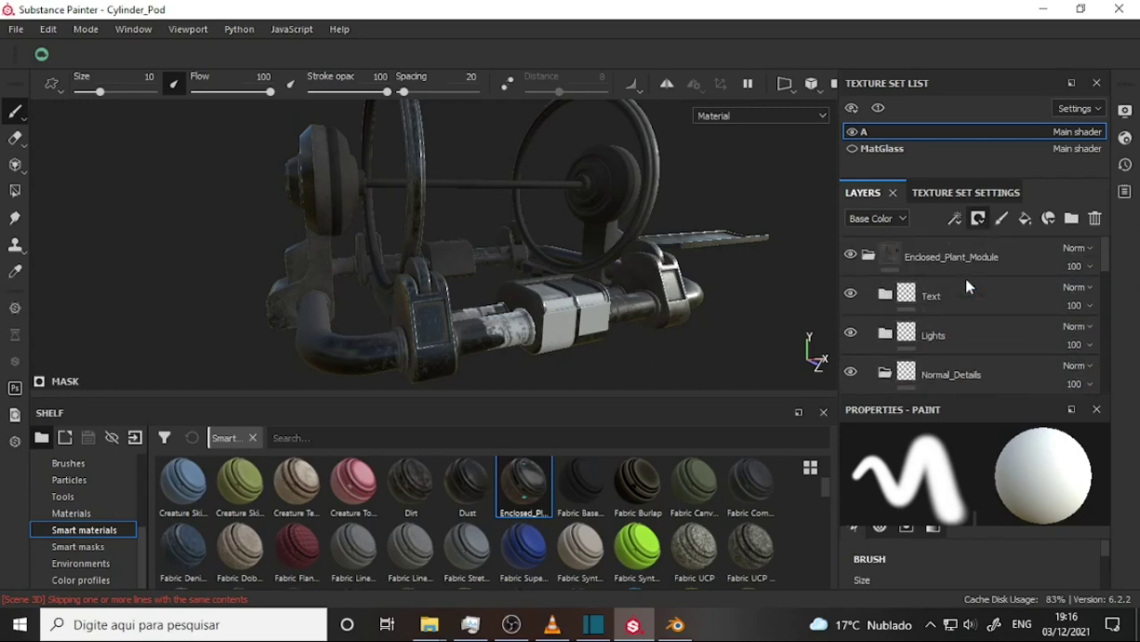
pyautogui.scroll(-3, 963, 275)
# Add black masks to the Roughness_Scratches and OCC Dust layers in the Dirt folder
pyautogui.click(963, 275)
pyautogui.scroll(3, 952, 264)
pyautogui.click(931, 269)
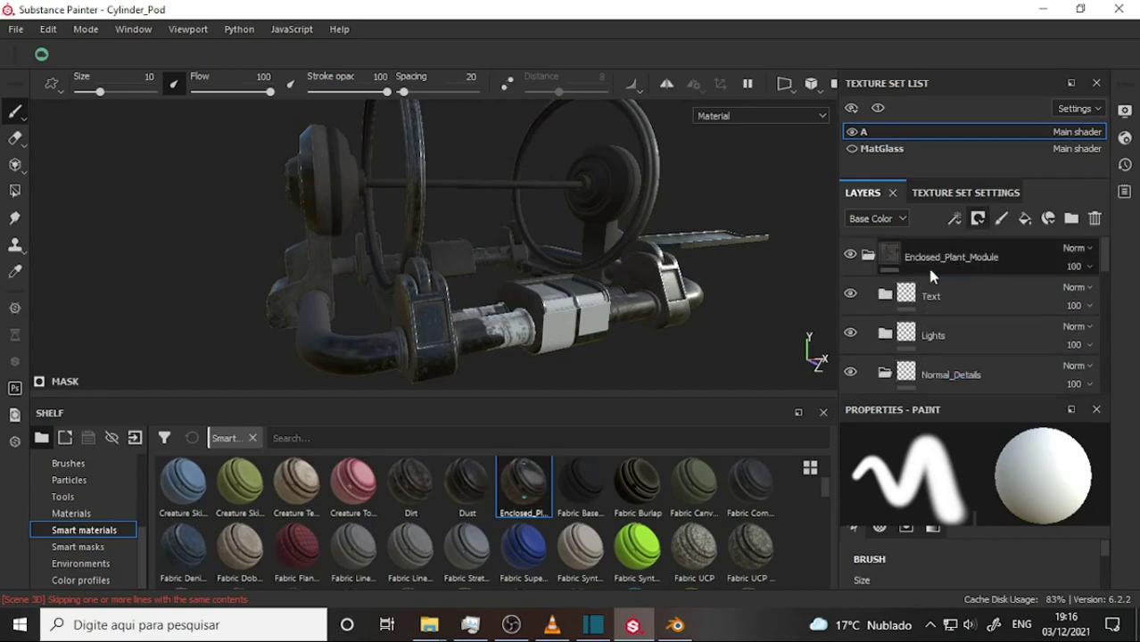
pyautogui.scroll(-3, 932, 272)
pyautogui.scroll(-3, 937, 273)
pyautogui.scroll(-2, 940, 275)
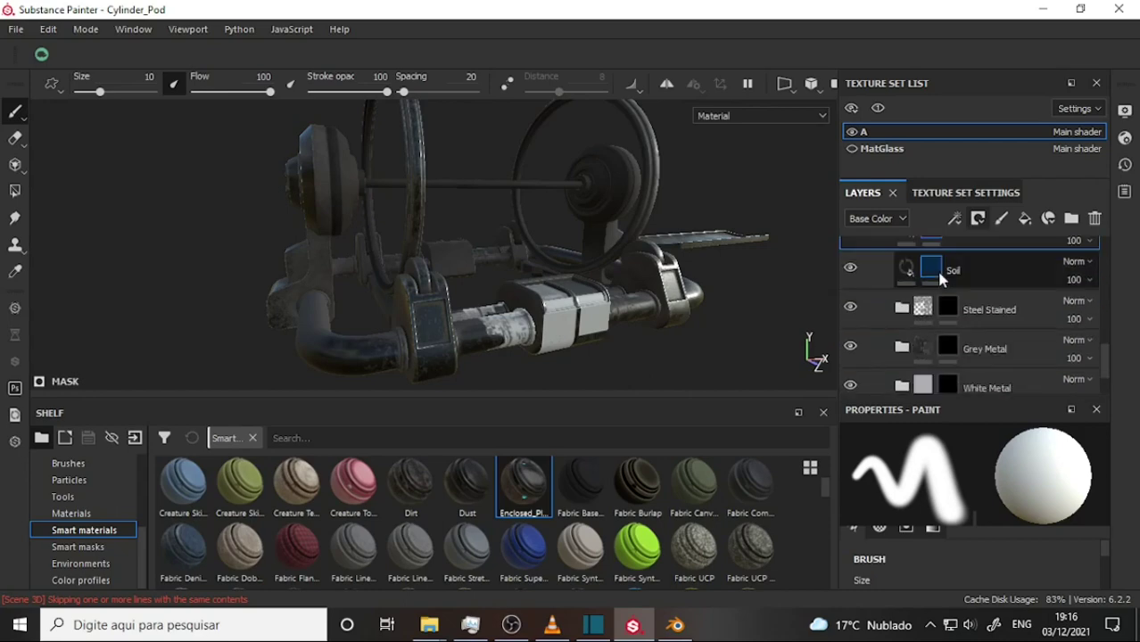
pyautogui.scroll(1, 938, 277)
pyautogui.scroll(2, 937, 268)
pyautogui.scroll(2, 892, 302)
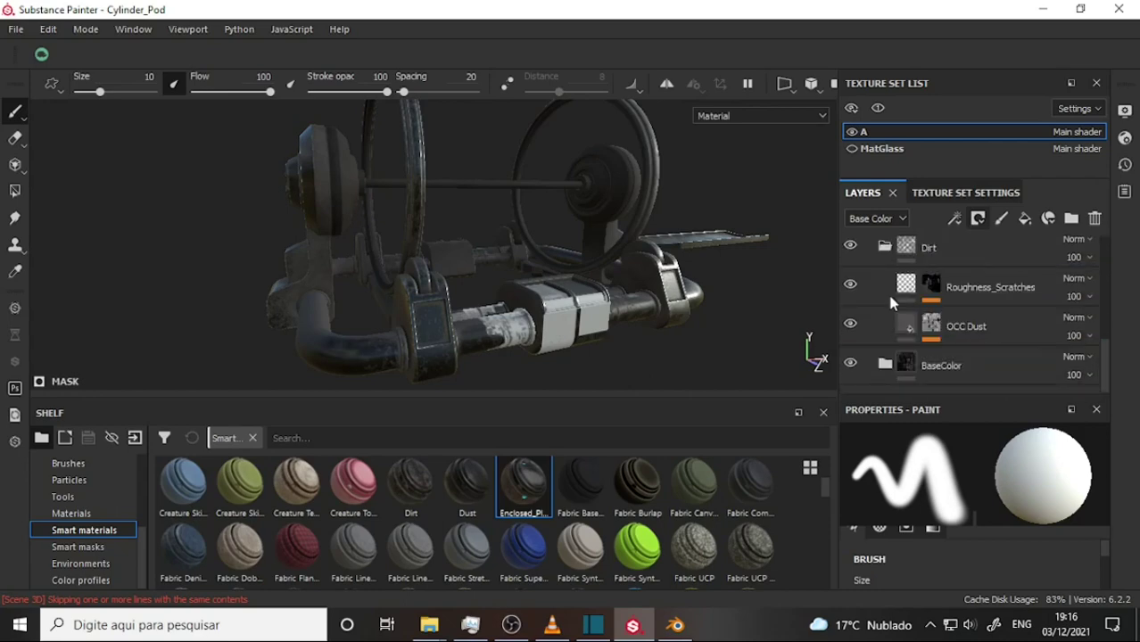
pyautogui.click(933, 286)
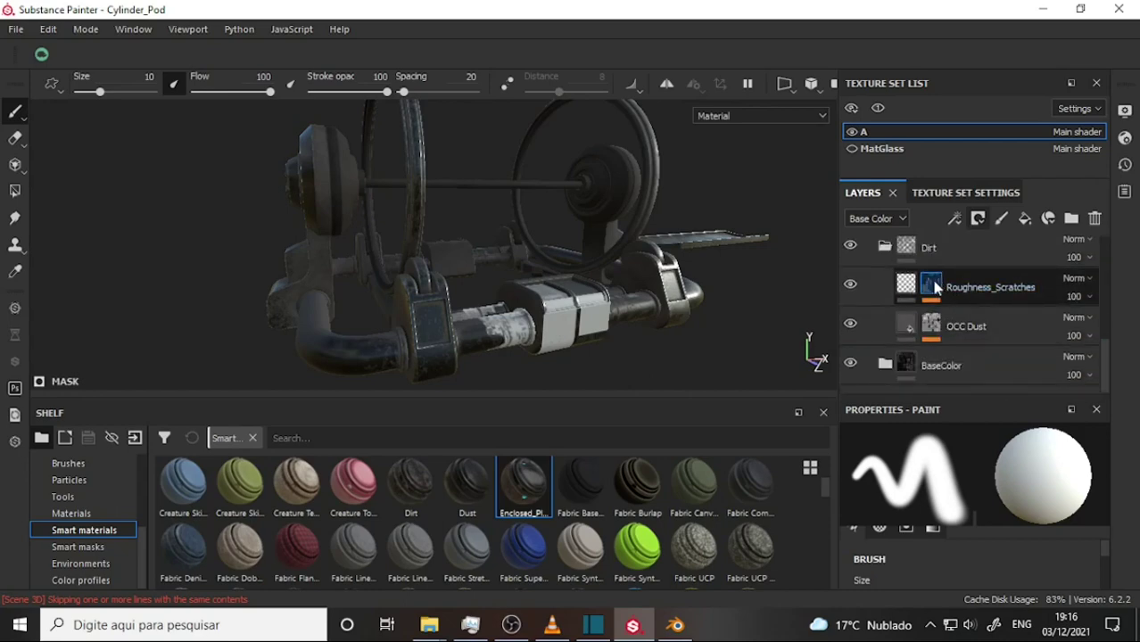
pyautogui.rightClick(933, 286)
pyautogui.click(981, 275)
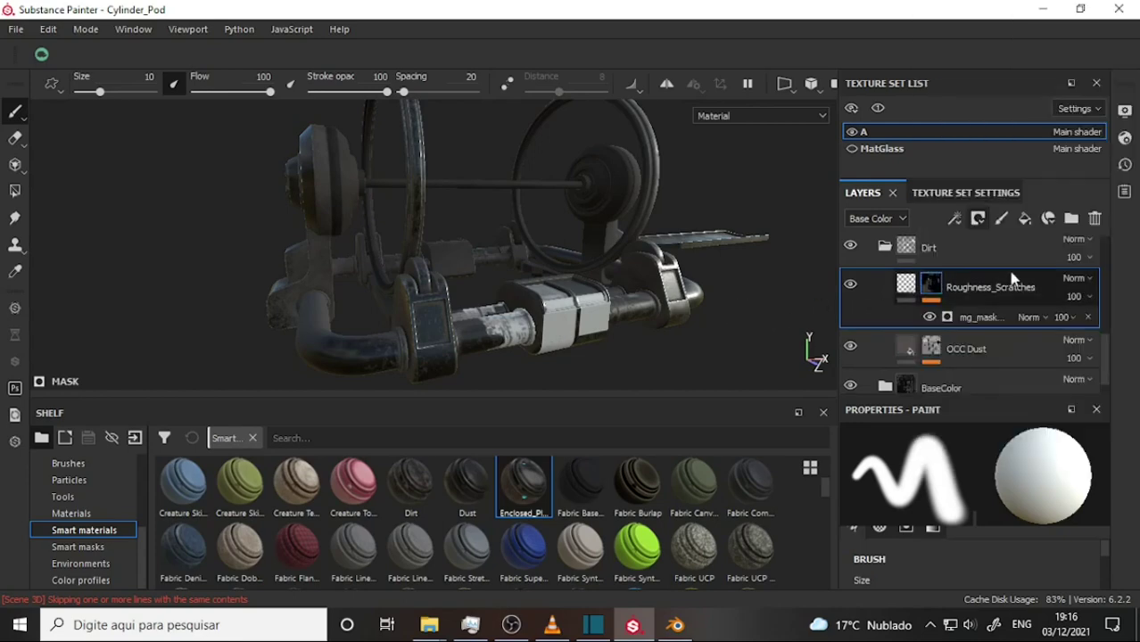
pyautogui.click(978, 219)
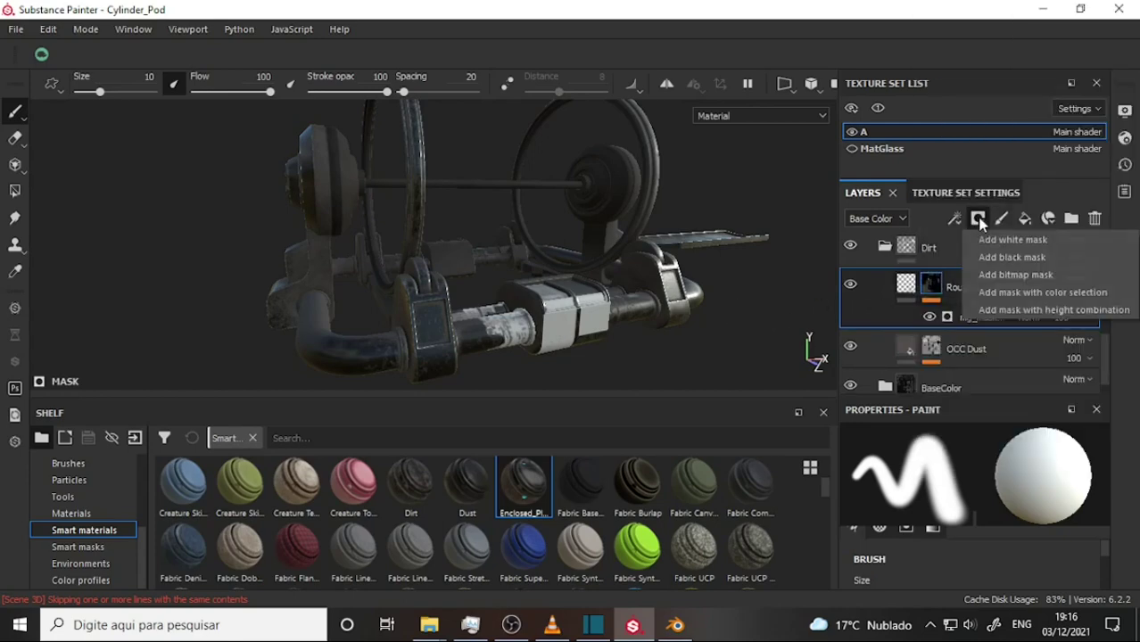
pyautogui.click(1012, 257)
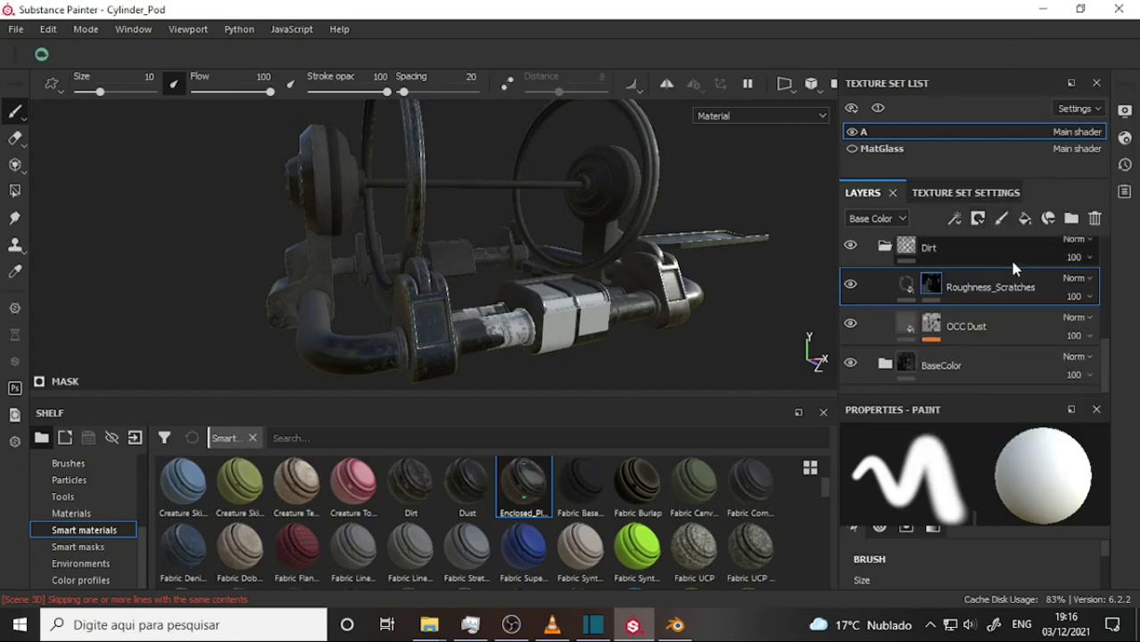
pyautogui.click(946, 326)
pyautogui.click(978, 219)
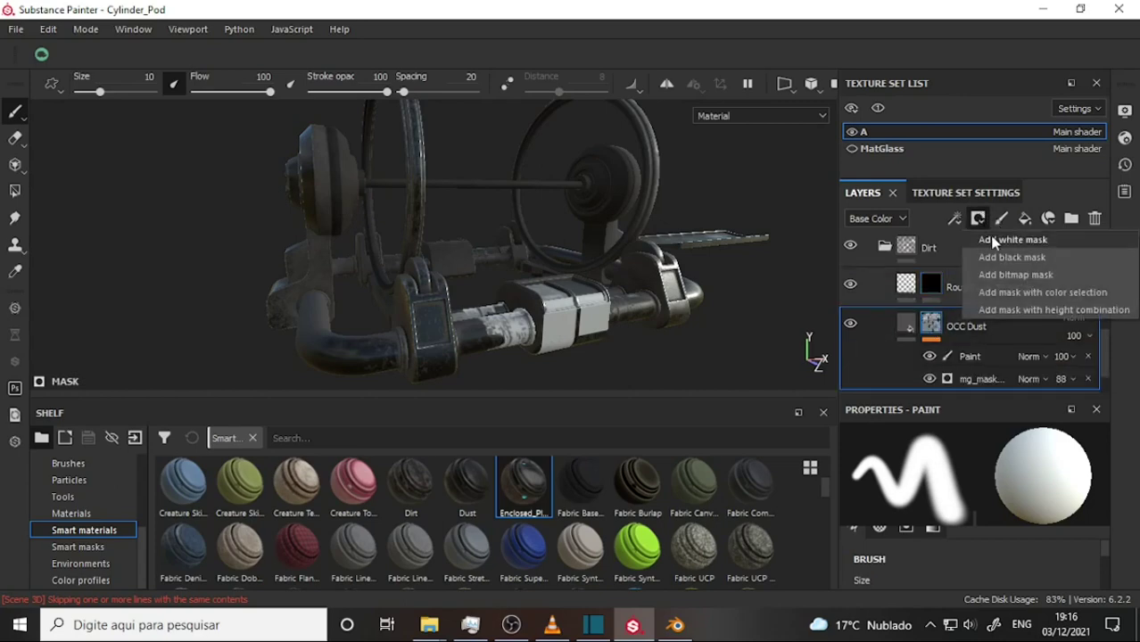
pyautogui.click(1000, 257)
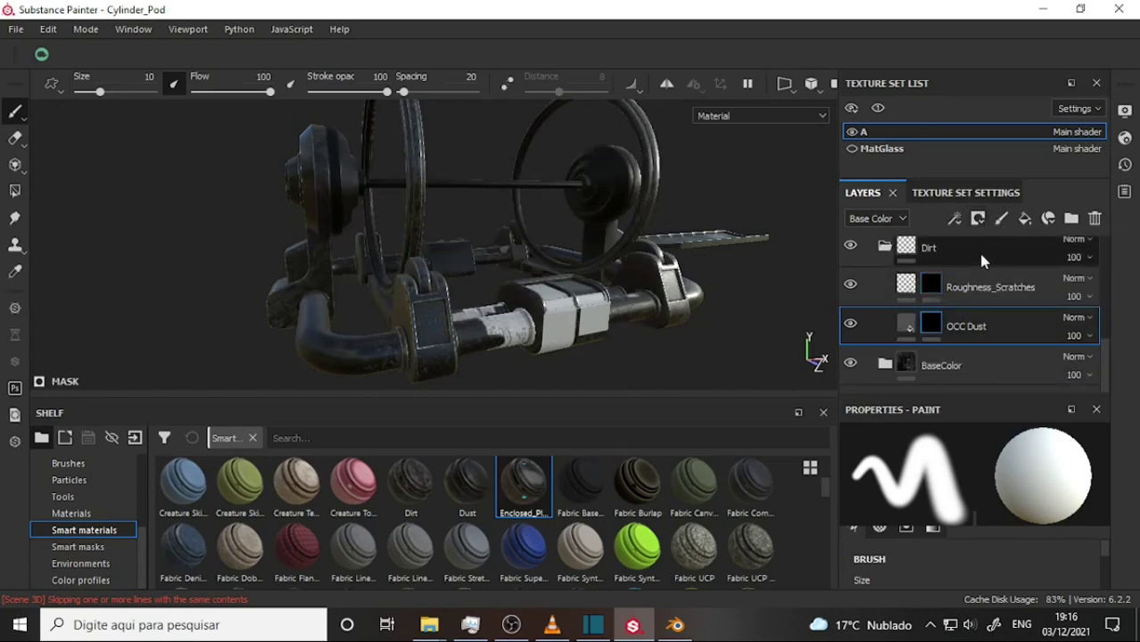
pyautogui.click(896, 366)
pyautogui.scroll(3, 939, 308)
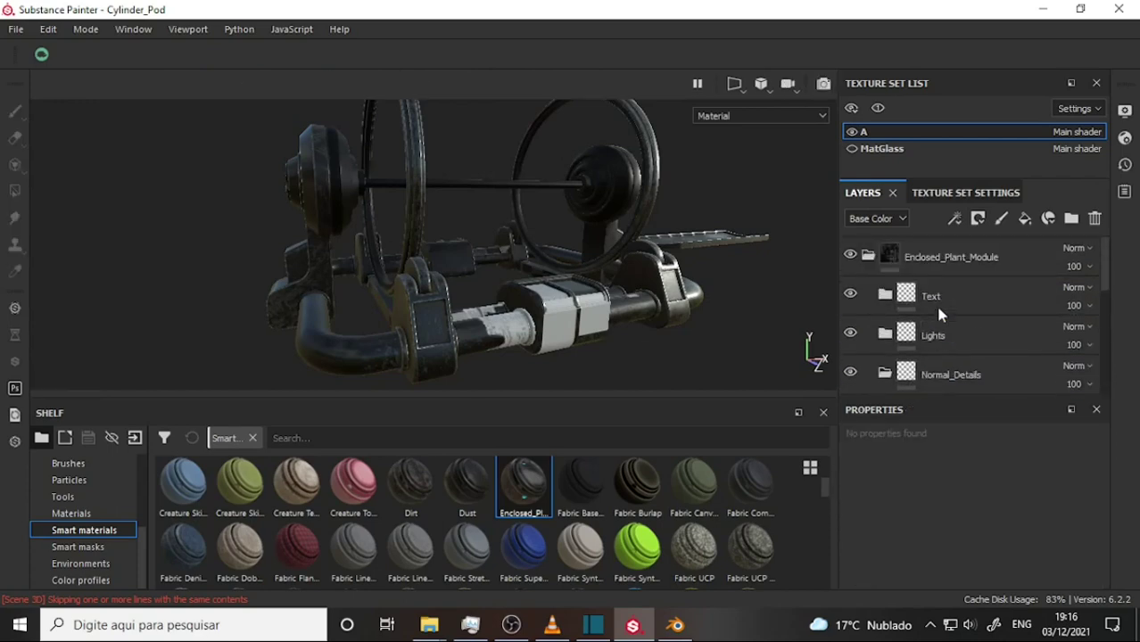
pyautogui.scroll(-2, 935, 301)
pyautogui.scroll(2, 934, 295)
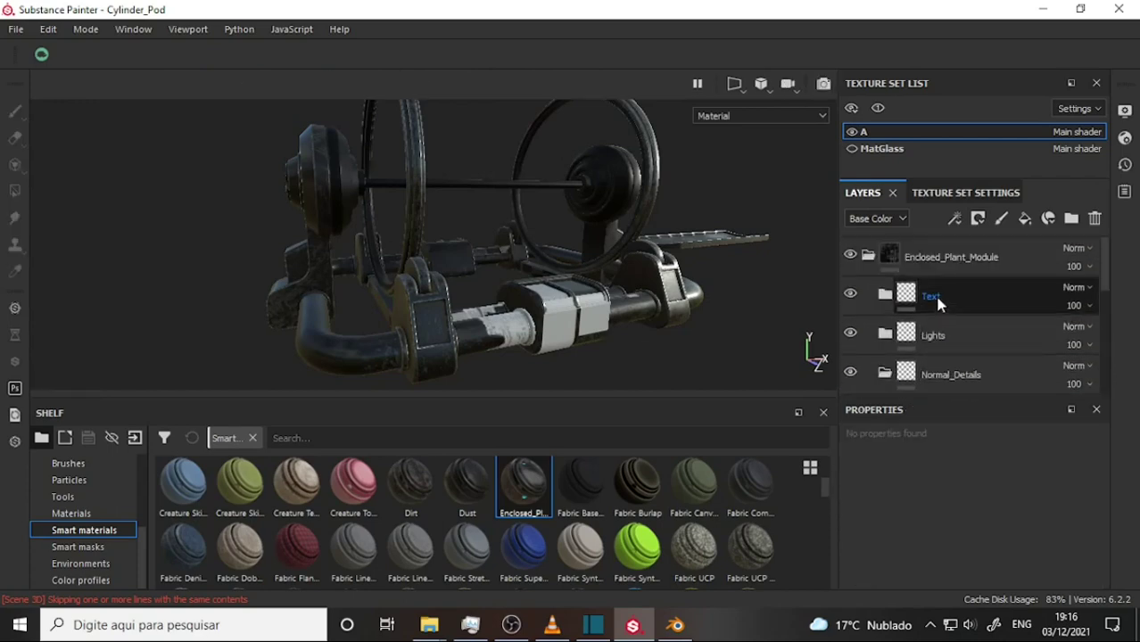
pyautogui.click(852, 296)
pyautogui.scroll(-3, 859, 323)
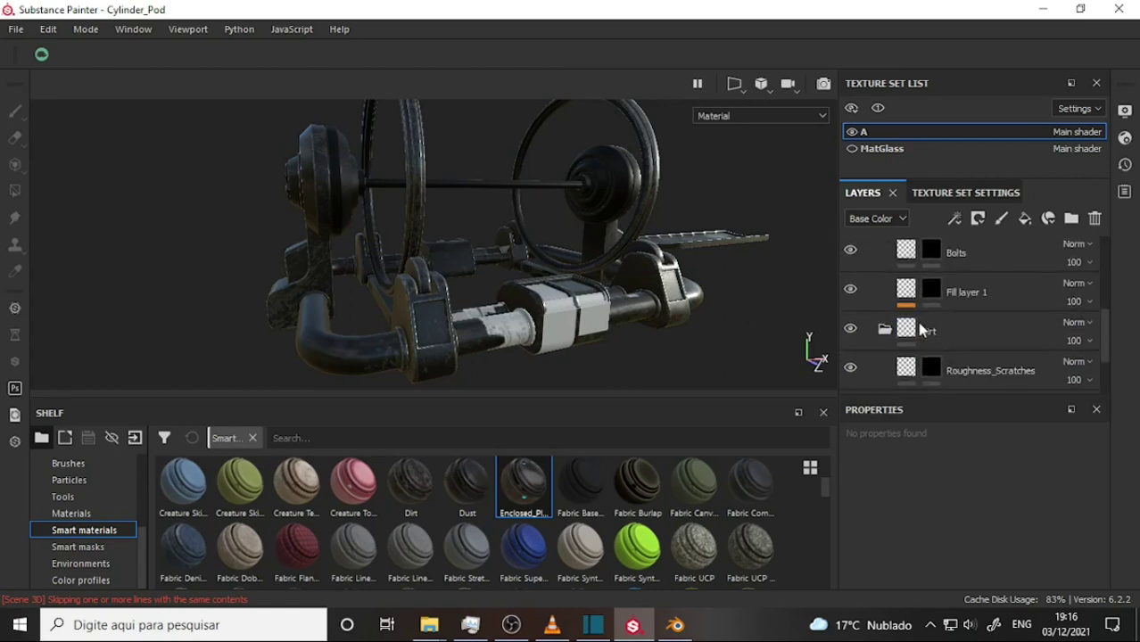
pyautogui.click(852, 329)
pyautogui.scroll(-2, 863, 355)
pyautogui.click(850, 364)
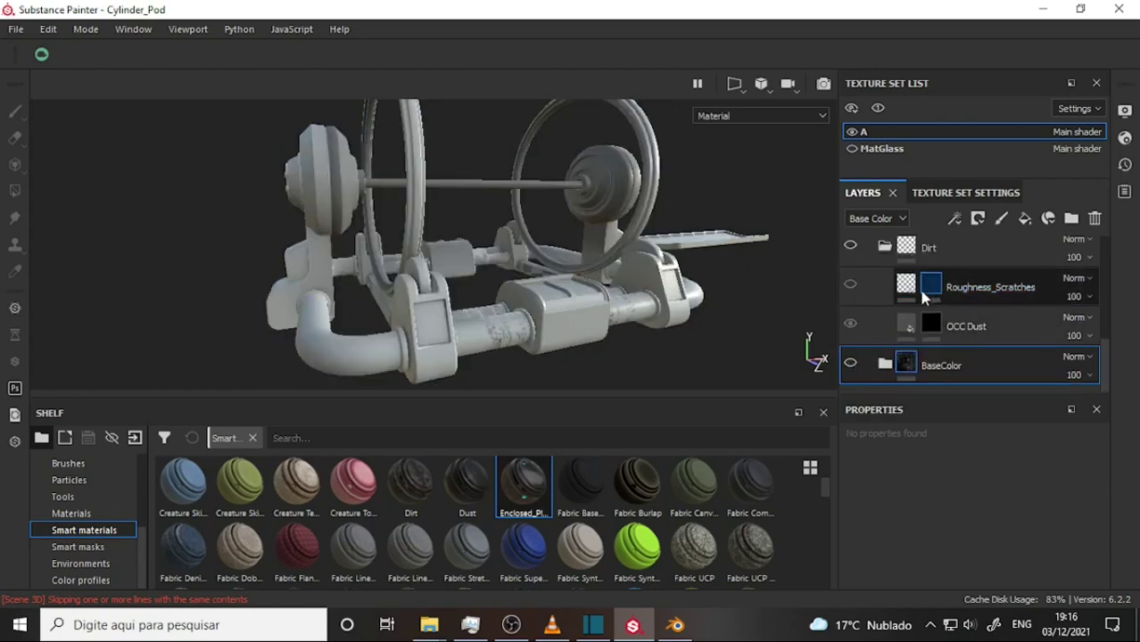
pyautogui.scroll(2, 924, 297)
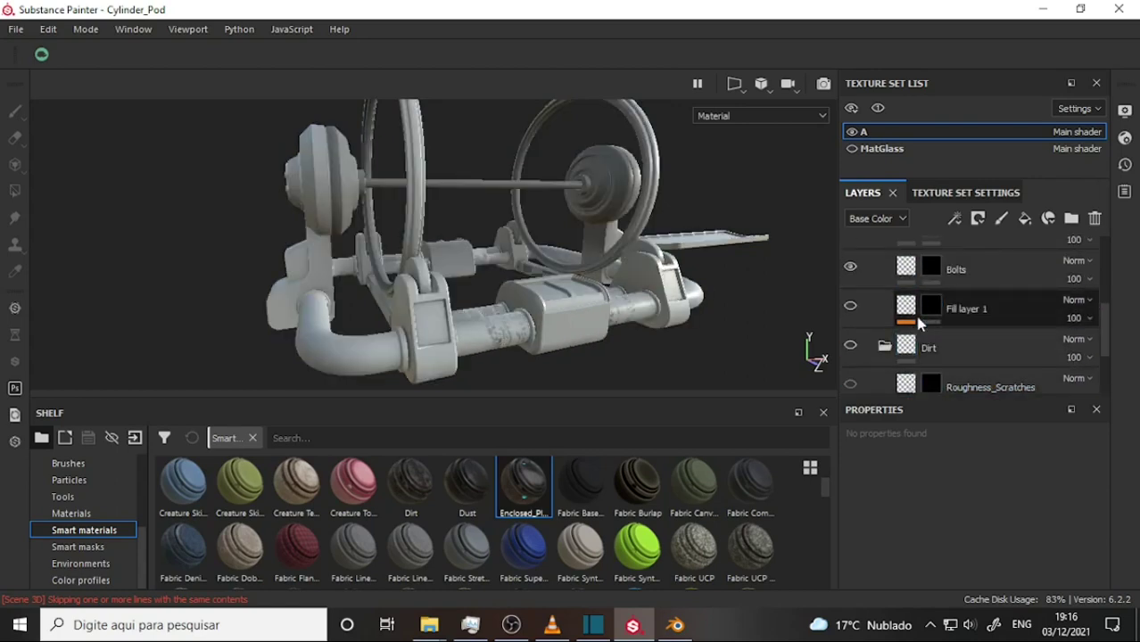
pyautogui.scroll(2, 922, 323)
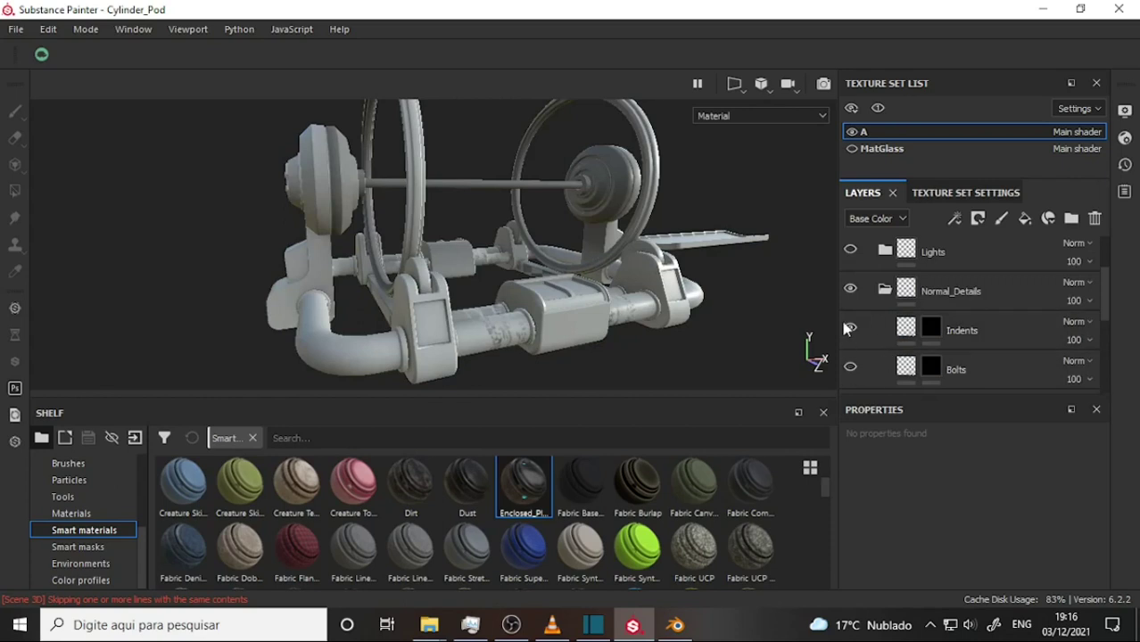
pyautogui.click(951, 292)
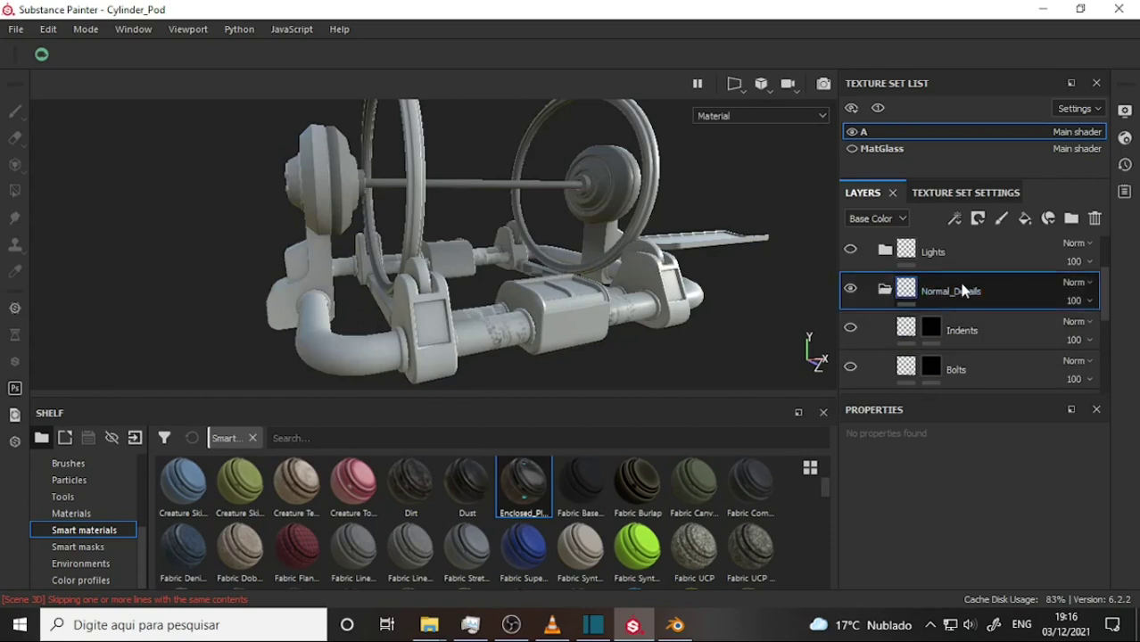
pyautogui.scroll(1, 956, 281)
pyautogui.scroll(1, 956, 281)
pyautogui.scroll(3, 771, 287)
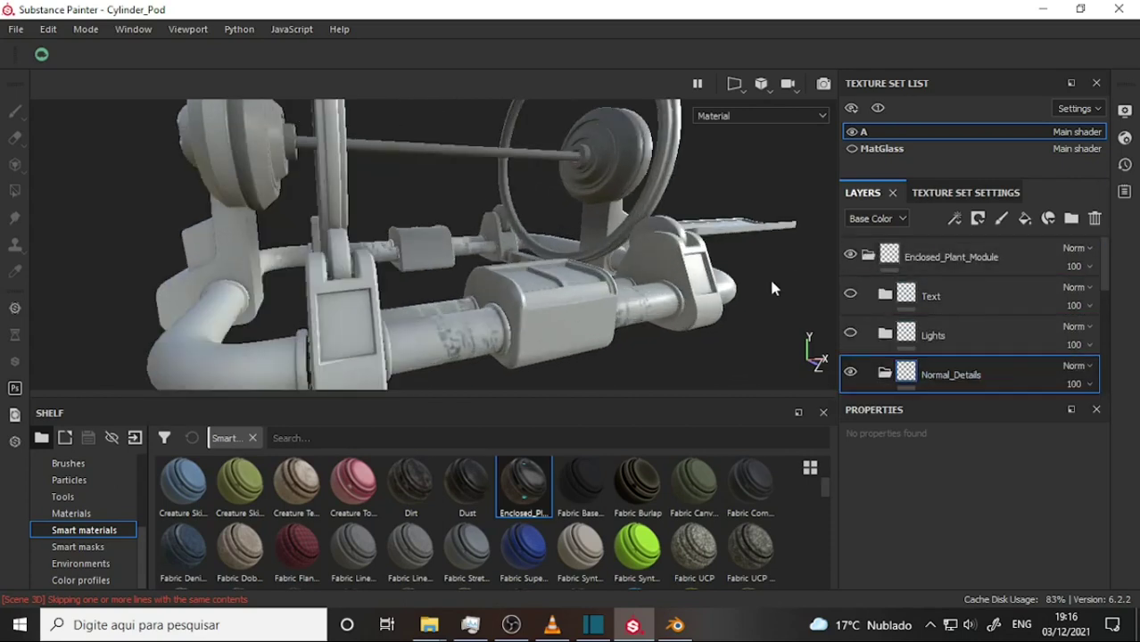
pyautogui.scroll(2, 771, 288)
pyautogui.moveTo(644, 309)
pyautogui.keyDown('alt'); pyautogui.mouseDown()
pyautogui.moveTo(704, 160)
pyautogui.moveTo(746, 198)
pyautogui.moveTo(609, 179)
pyautogui.moveTo(708, 243)
pyautogui.mouseUp(); pyautogui.keyUp('alt')
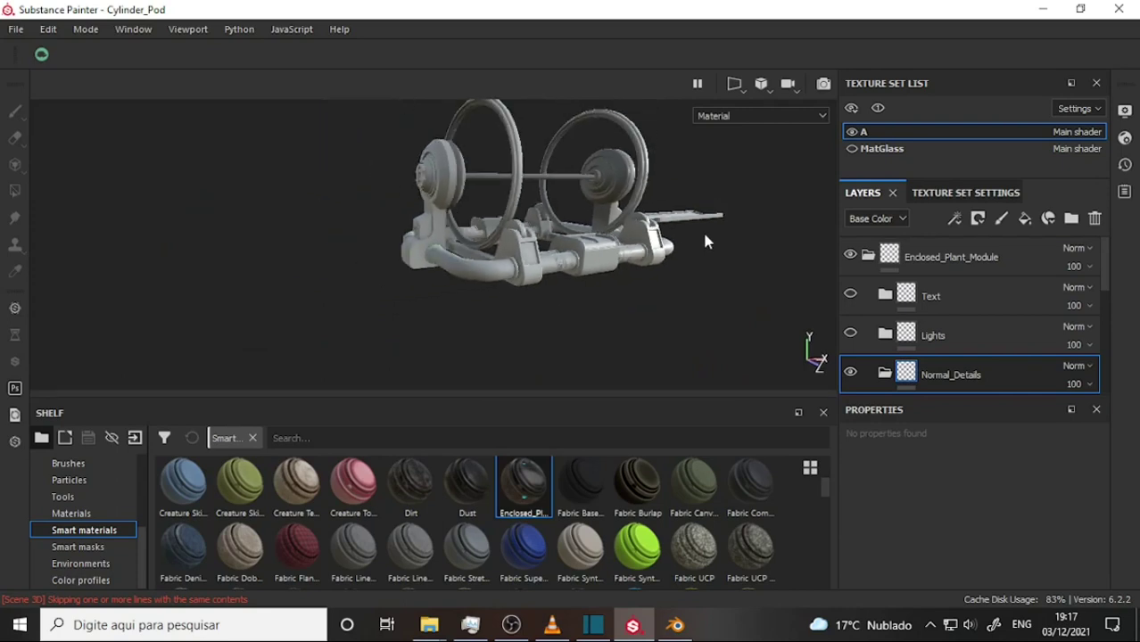
pyautogui.scroll(3, 707, 243)
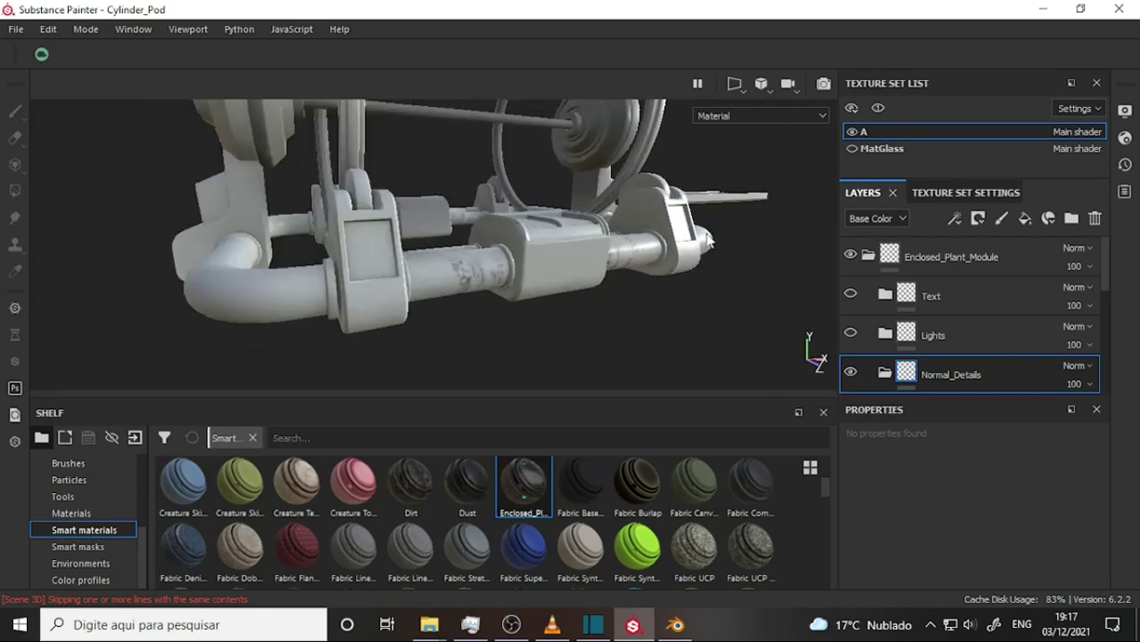
pyautogui.scroll(2, 709, 240)
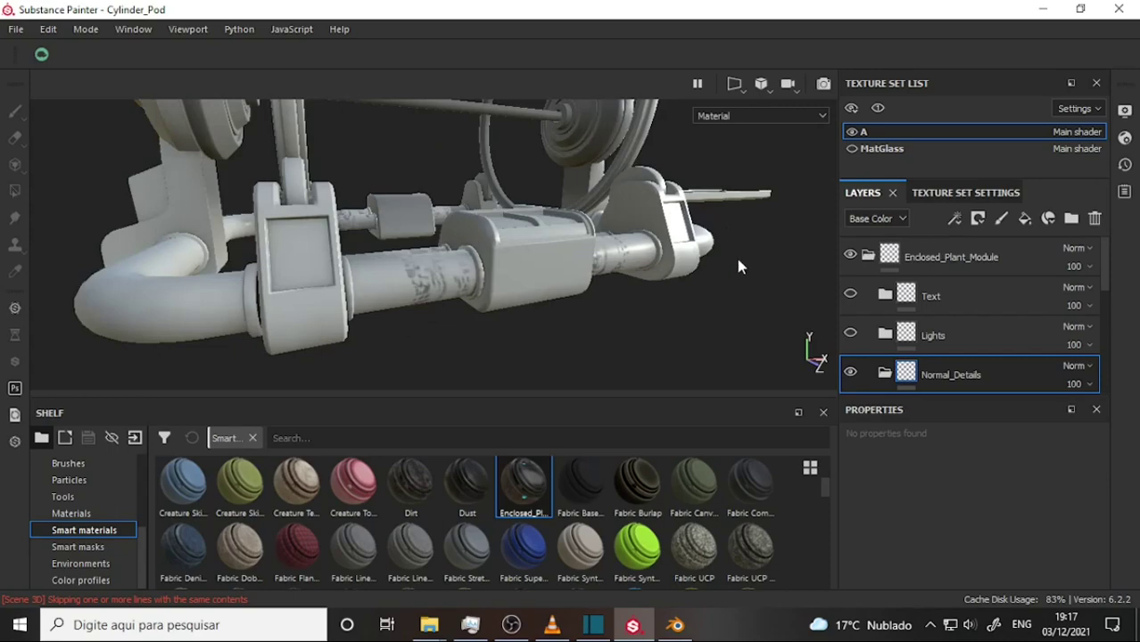
pyautogui.scroll(1, 738, 266)
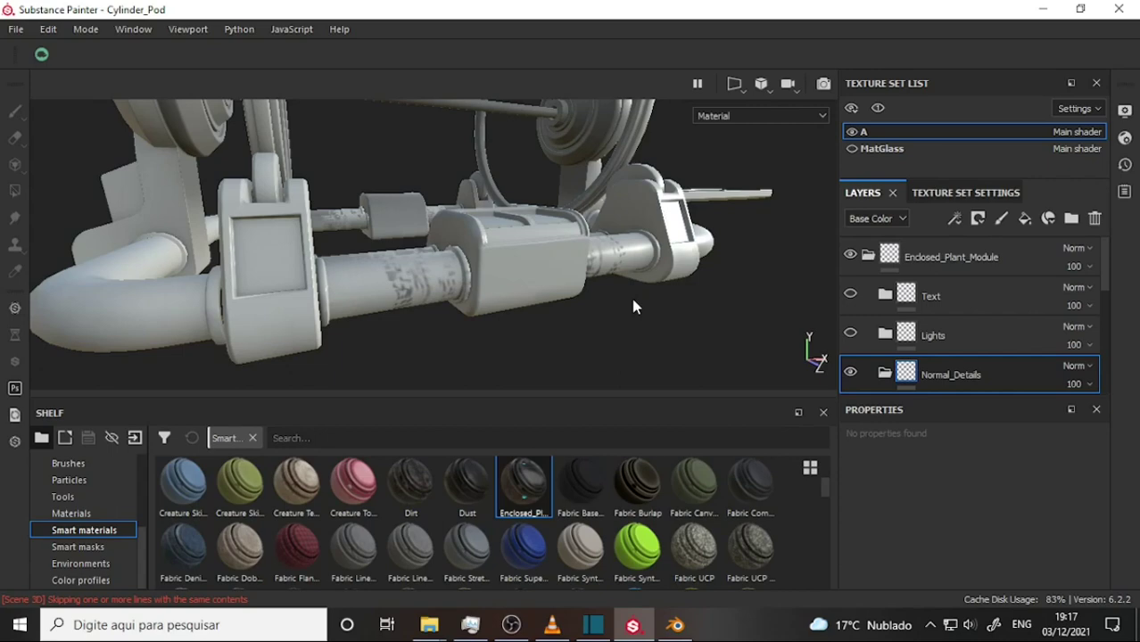
pyautogui.scroll(2, 624, 289)
pyautogui.scroll(2, 620, 285)
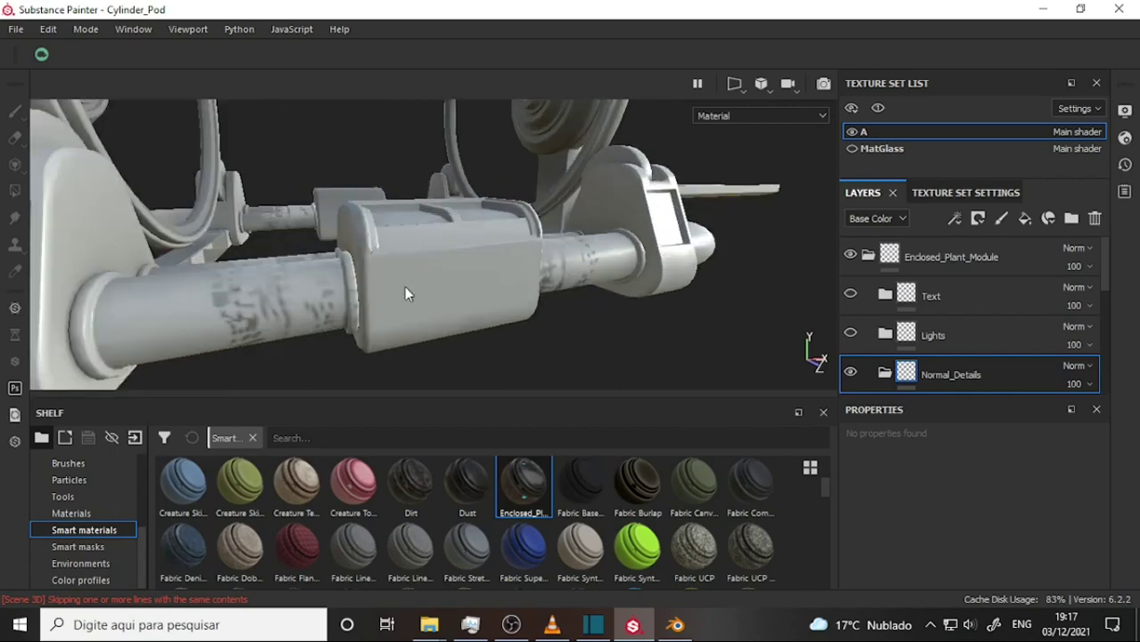
pyautogui.moveTo(404, 294)
pyautogui.keyDown('alt'); pyautogui.mouseDown()
pyautogui.moveTo(597, 245)
pyautogui.moveTo(604, 254)
pyautogui.mouseUp(); pyautogui.keyUp('alt')
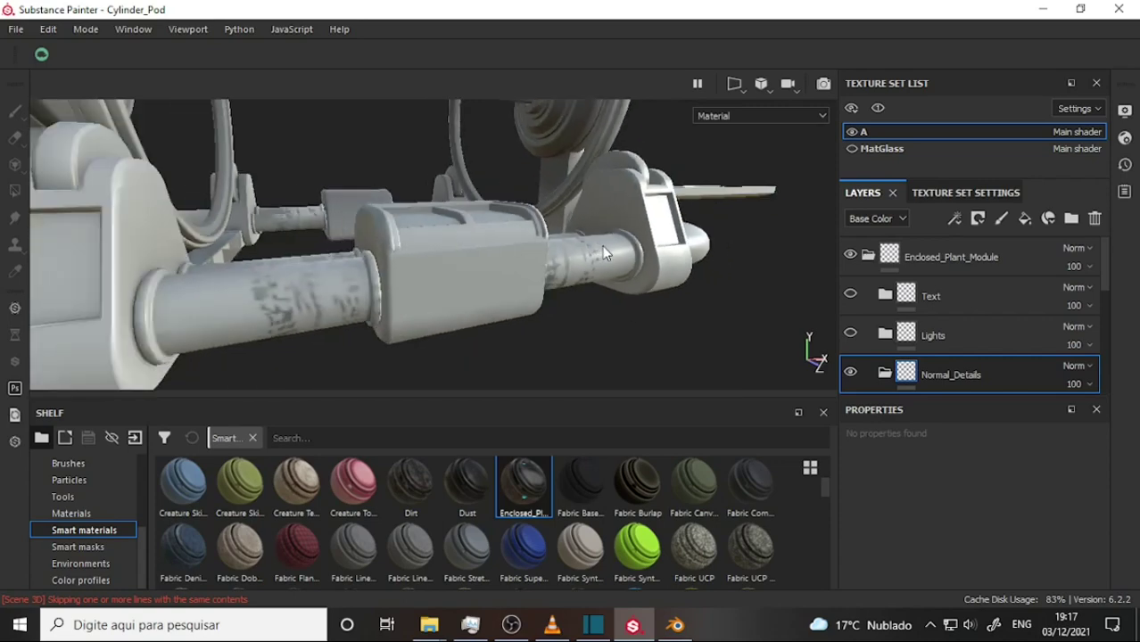
pyautogui.click(543, 316)
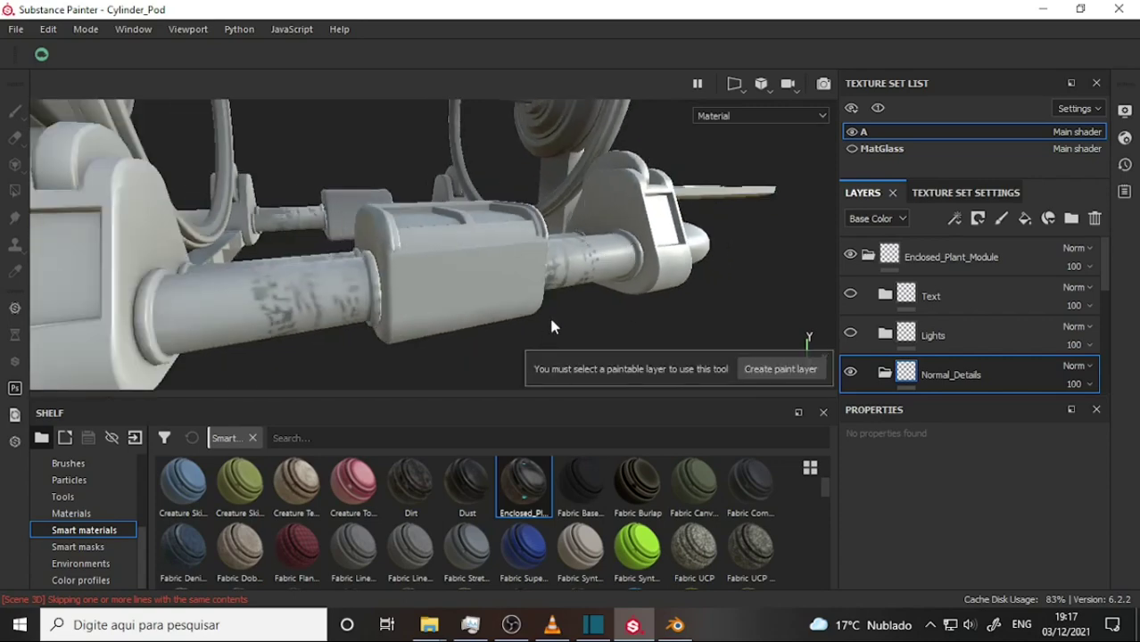
pyautogui.keyDown('alt'); pyautogui.moveTo(692, 286); pyautogui.dragTo(622, 140); pyautogui.keyUp('alt')
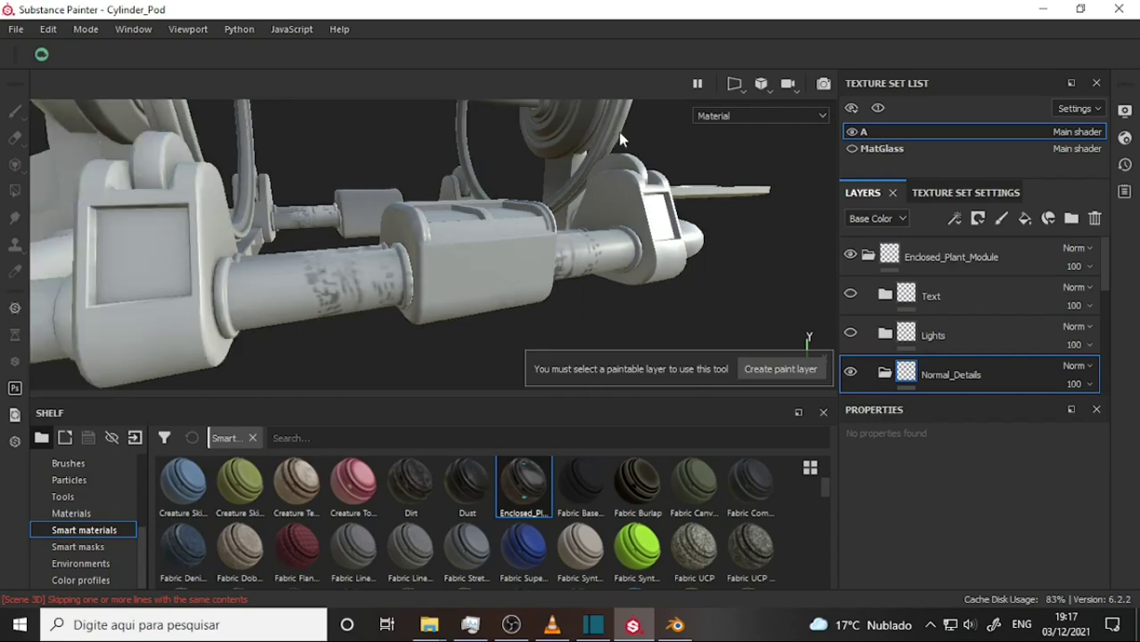
pyautogui.keyDown('alt'); pyautogui.moveTo(624, 230); pyautogui.dragTo(601, 223); pyautogui.keyUp('alt')
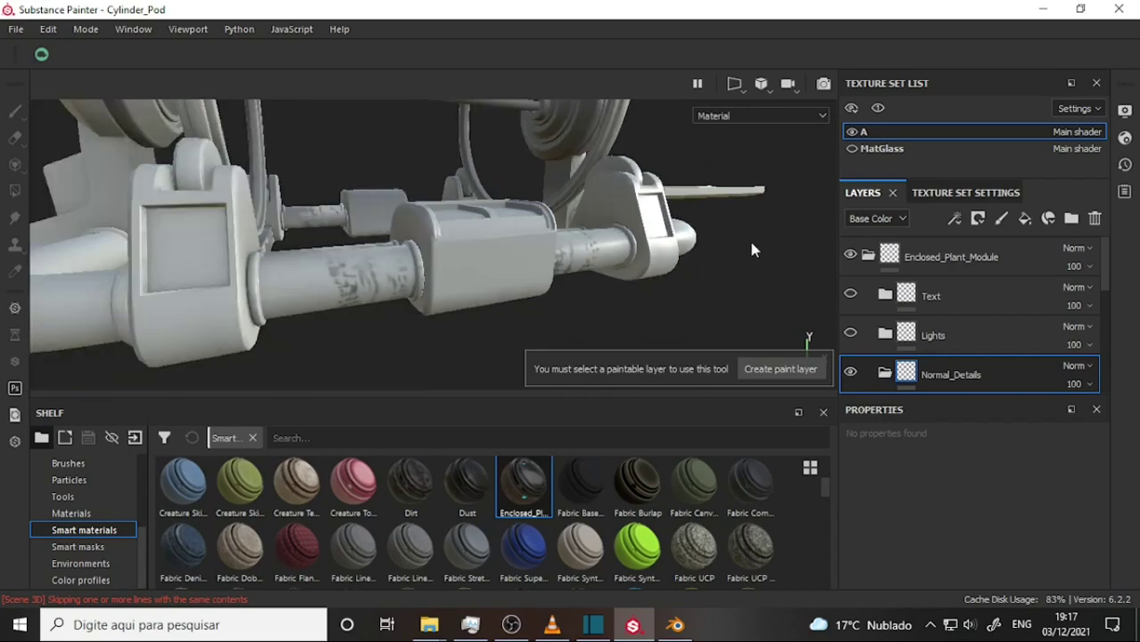
pyautogui.moveTo(678, 264)
pyautogui.keyDown('alt'); pyautogui.mouseDown()
pyautogui.moveTo(682, 119)
pyautogui.moveTo(712, 304)
pyautogui.moveTo(681, 183)
pyautogui.moveTo(847, 160)
pyautogui.moveTo(986, 222)
pyautogui.moveTo(1011, 186)
pyautogui.moveTo(954, 224)
pyautogui.moveTo(705, 278)
pyautogui.moveTo(669, 300)
pyautogui.moveTo(605, 254)
pyautogui.mouseUp(); pyautogui.keyUp('alt')
pyautogui.scroll(3, 604, 254)
pyautogui.scroll(-4, 604, 253)
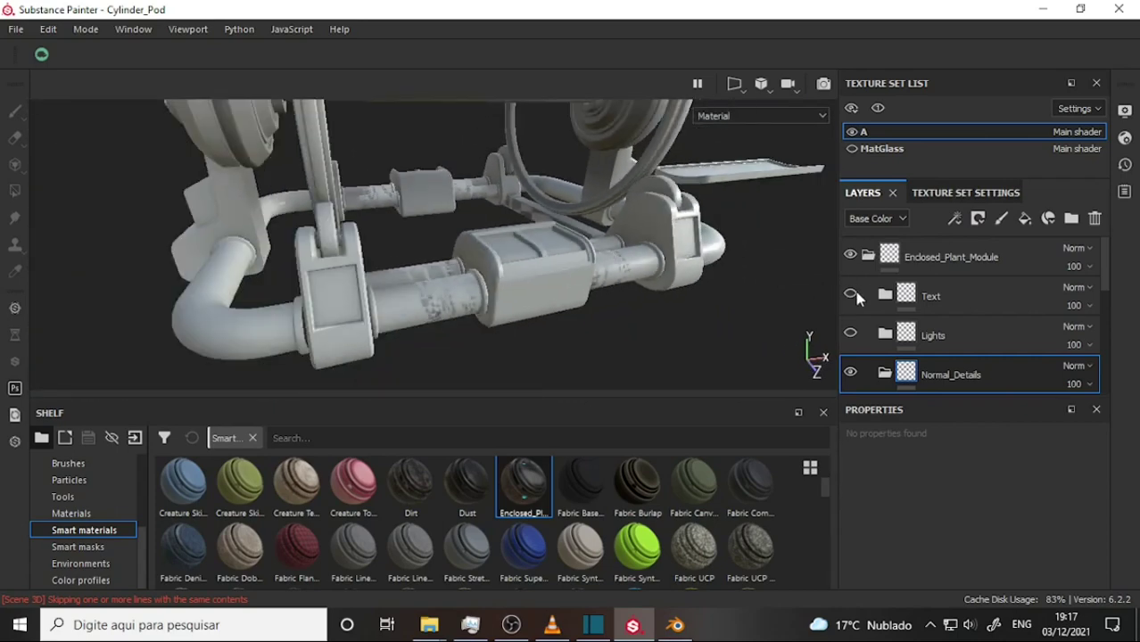
# Make the BaseColor folder visible and expand it to show its metal layers
pyautogui.scroll(-5, 1019, 283)
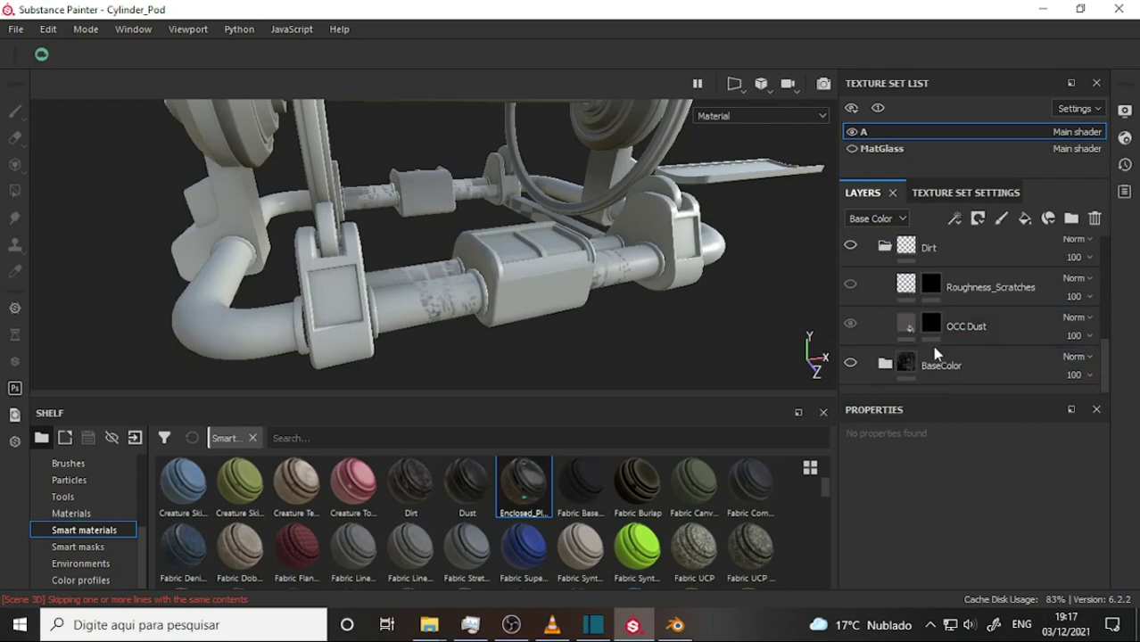
pyautogui.click(851, 366)
pyautogui.scroll(-2, 641, 290)
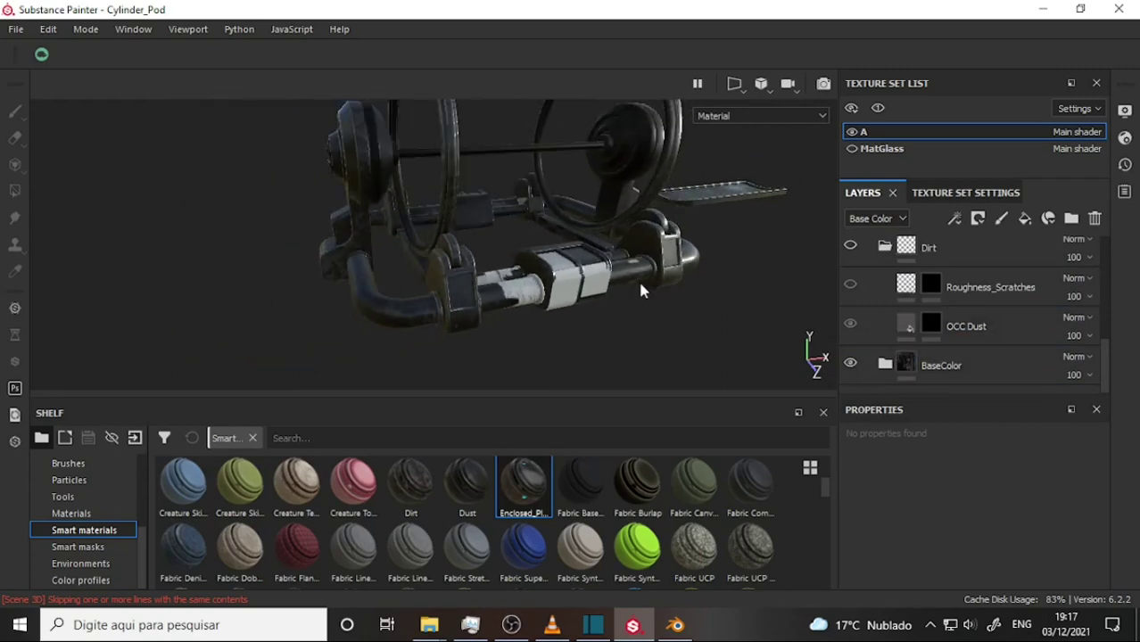
pyautogui.scroll(3, 641, 290)
pyautogui.scroll(1, 643, 289)
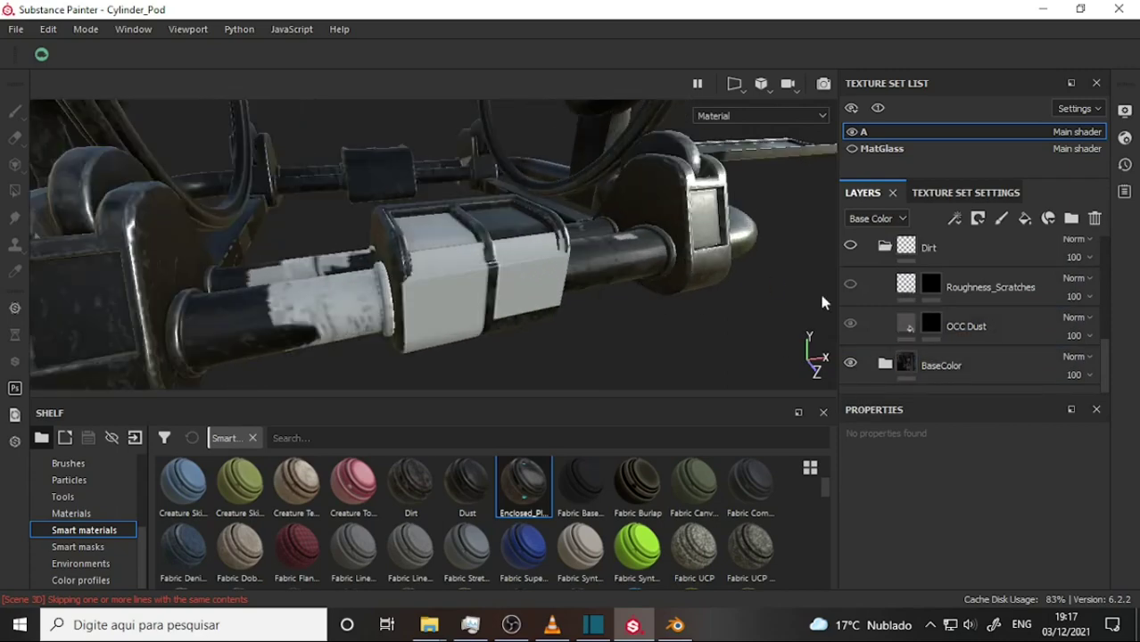
pyautogui.click(886, 366)
pyautogui.scroll(-2, 968, 252)
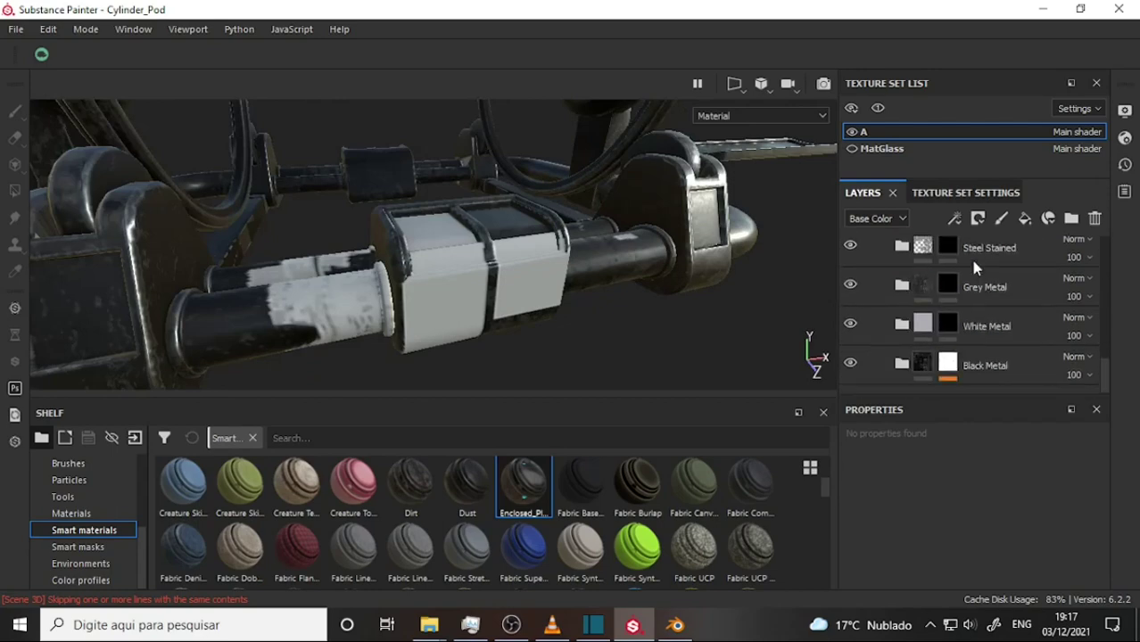
# Add black masks to the Steel Stained, Grey Metal, White Metal and Black Metal layers
pyautogui.click(978, 218)
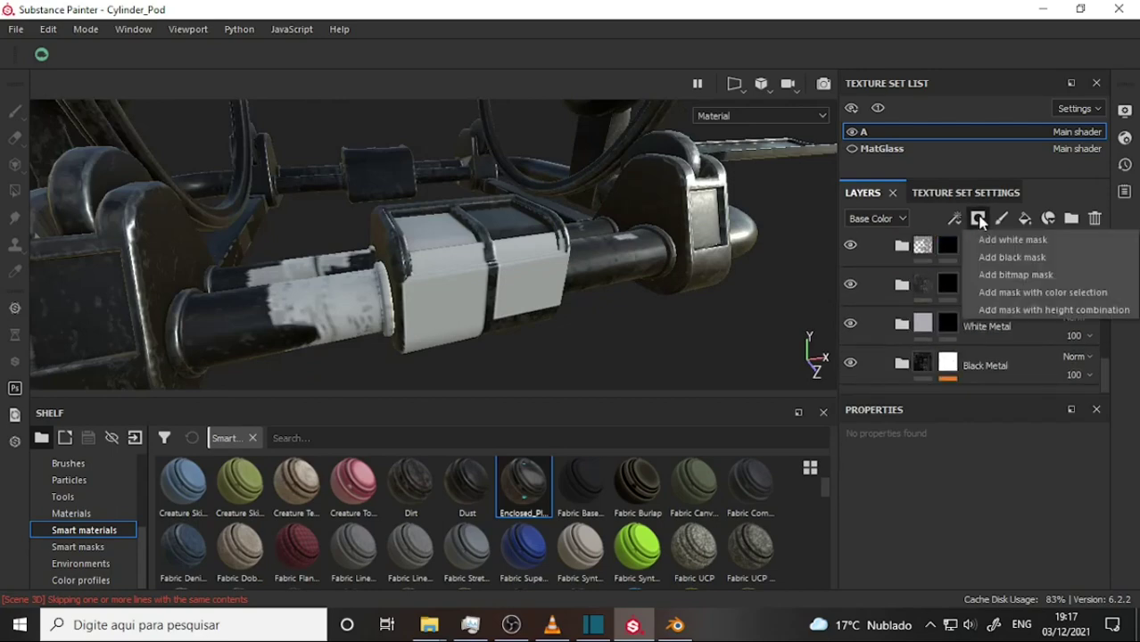
pyautogui.click(1002, 257)
pyautogui.click(948, 286)
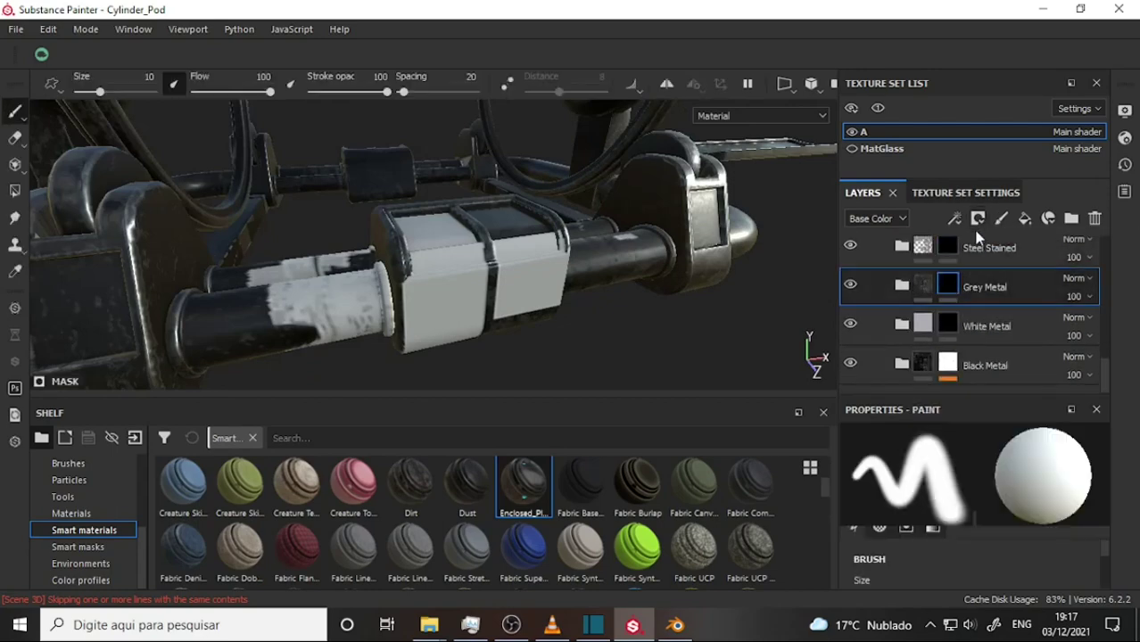
pyautogui.click(977, 218)
pyautogui.click(1003, 258)
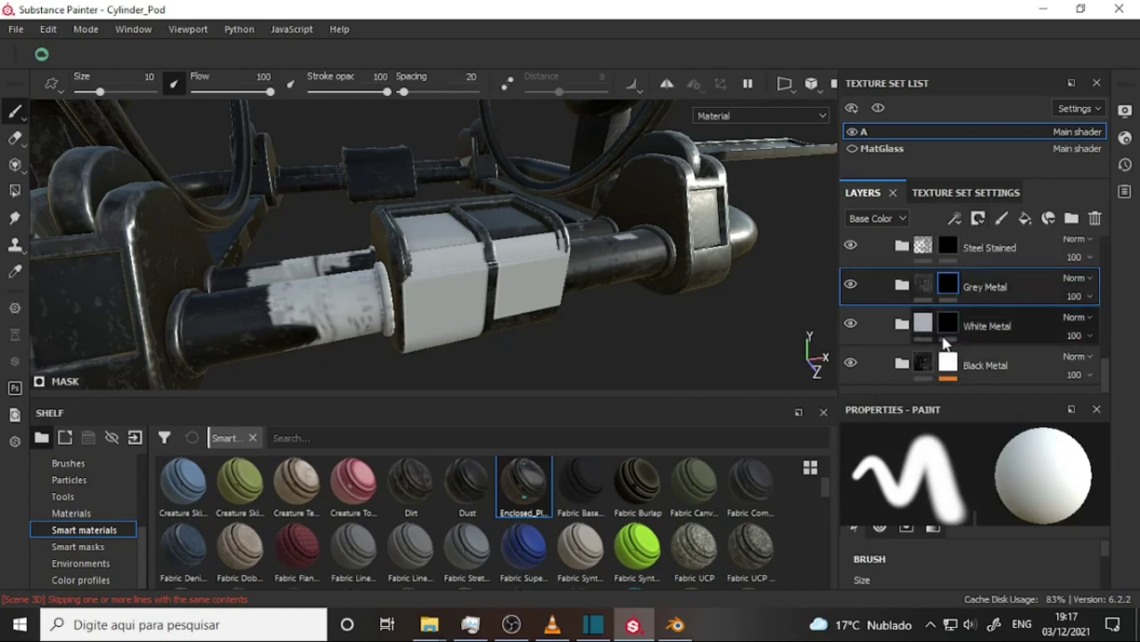
pyautogui.click(949, 325)
pyautogui.click(978, 219)
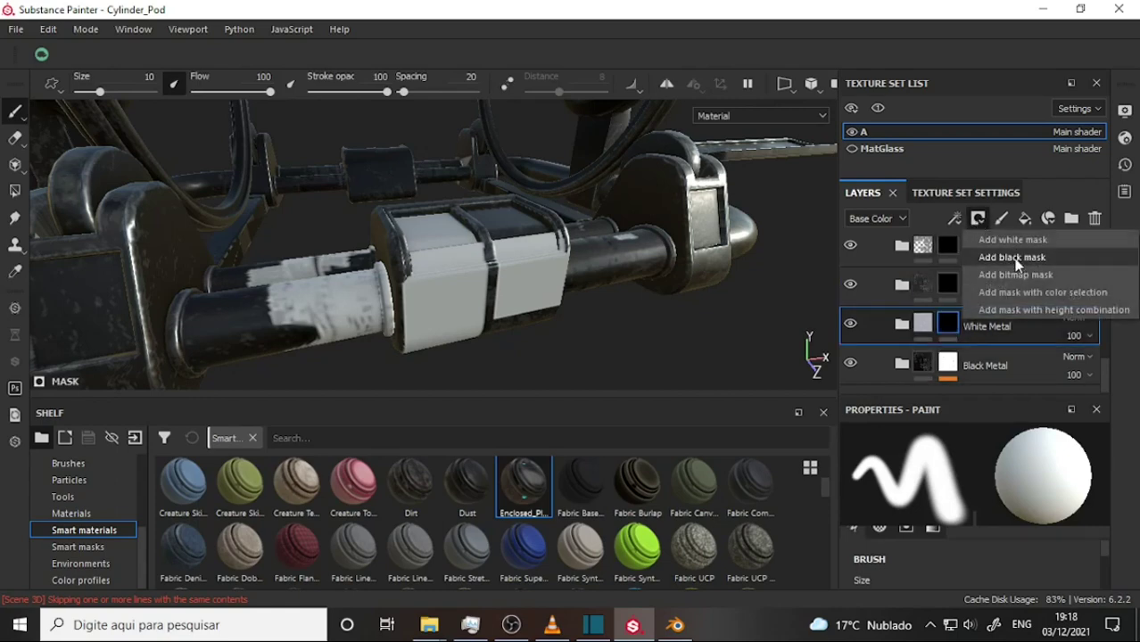
pyautogui.click(1014, 259)
pyautogui.click(949, 364)
pyautogui.click(978, 218)
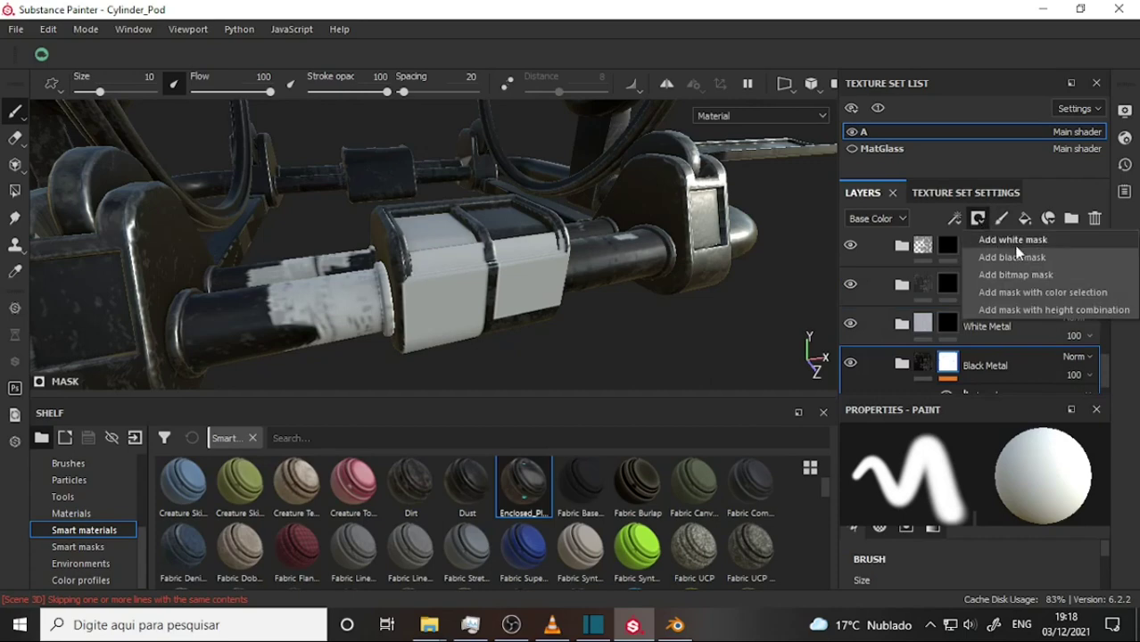
pyautogui.click(1017, 259)
# Zoom and orbit upward to inspect the whole bare grey pod
pyautogui.scroll(-2, 635, 330)
pyautogui.scroll(-2, 638, 328)
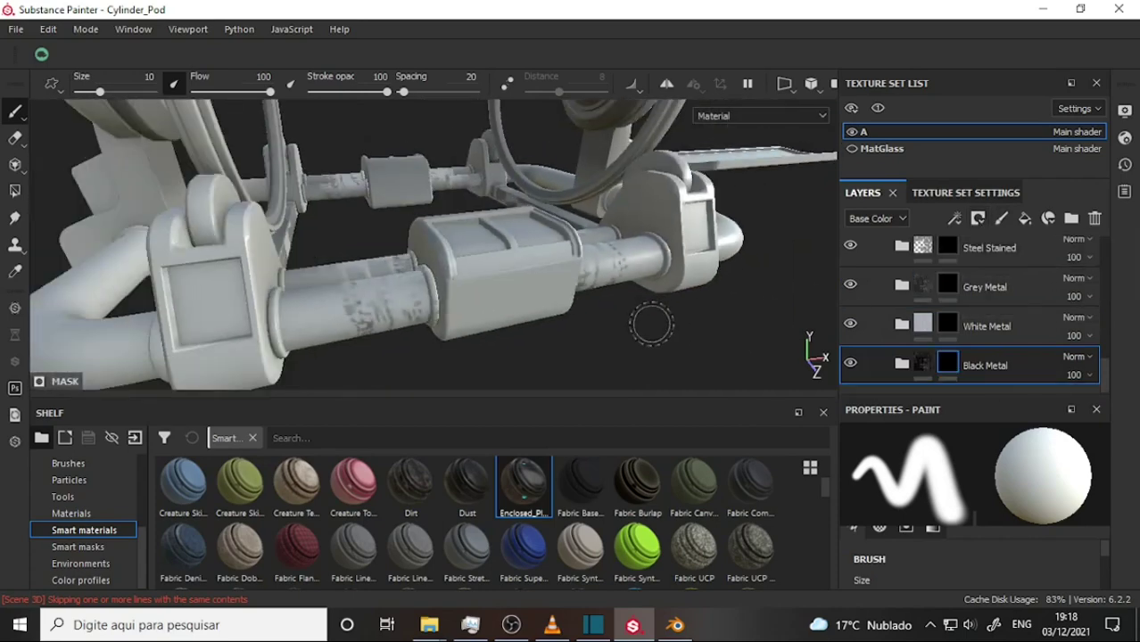
pyautogui.scroll(-2, 647, 325)
pyautogui.scroll(-2, 652, 325)
pyautogui.scroll(2, 660, 321)
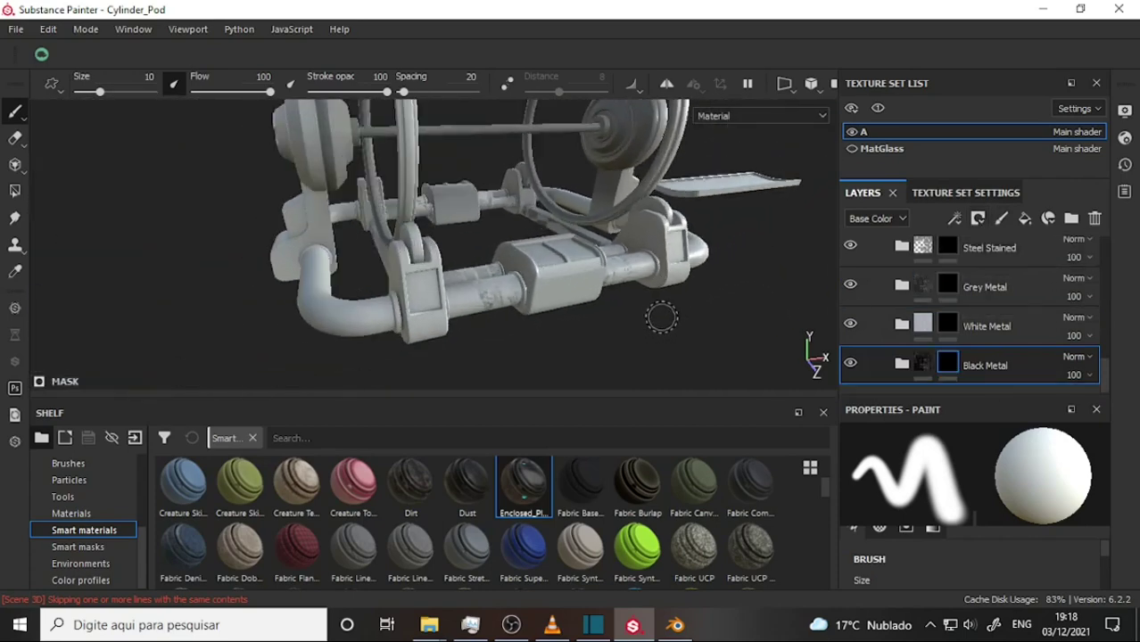
pyautogui.scroll(2, 662, 317)
pyautogui.scroll(2, 669, 303)
pyautogui.scroll(-1, 687, 277)
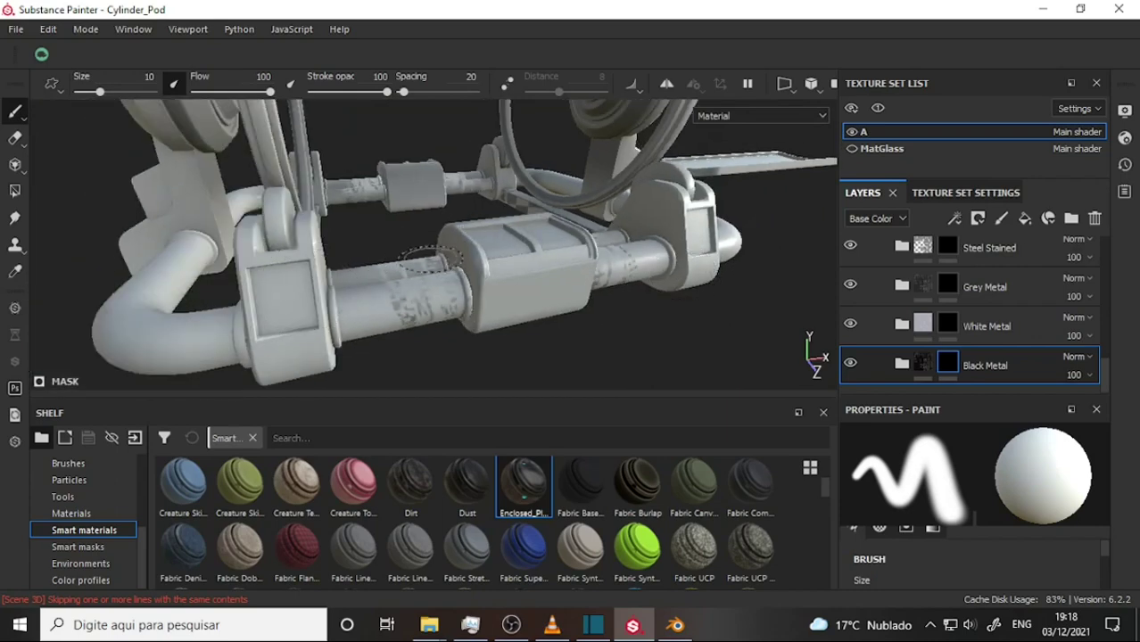
pyautogui.keyDown('alt'); pyautogui.moveTo(349, 258); pyautogui.dragTo(402, 255); pyautogui.keyUp('alt')
pyautogui.scroll(-3, 428, 252)
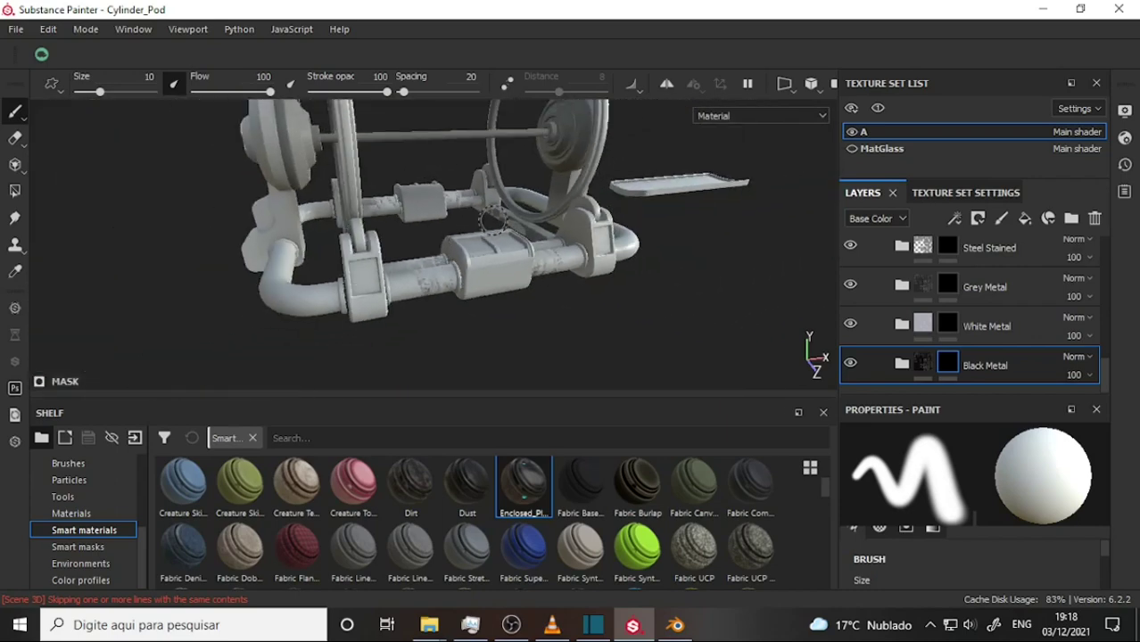
# View the pod from the wheel side, then bring the OBS Studio window to the front
pyautogui.moveTo(494, 218)
pyautogui.keyDown('alt'); pyautogui.mouseDown()
pyautogui.moveTo(658, 237)
pyautogui.moveTo(679, 146)
pyautogui.moveTo(642, 113)
pyautogui.moveTo(438, 113)
pyautogui.moveTo(329, 178)
pyautogui.moveTo(364, 265)
pyautogui.moveTo(606, 275)
pyautogui.moveTo(539, 262)
pyautogui.mouseUp(); pyautogui.keyUp('alt')
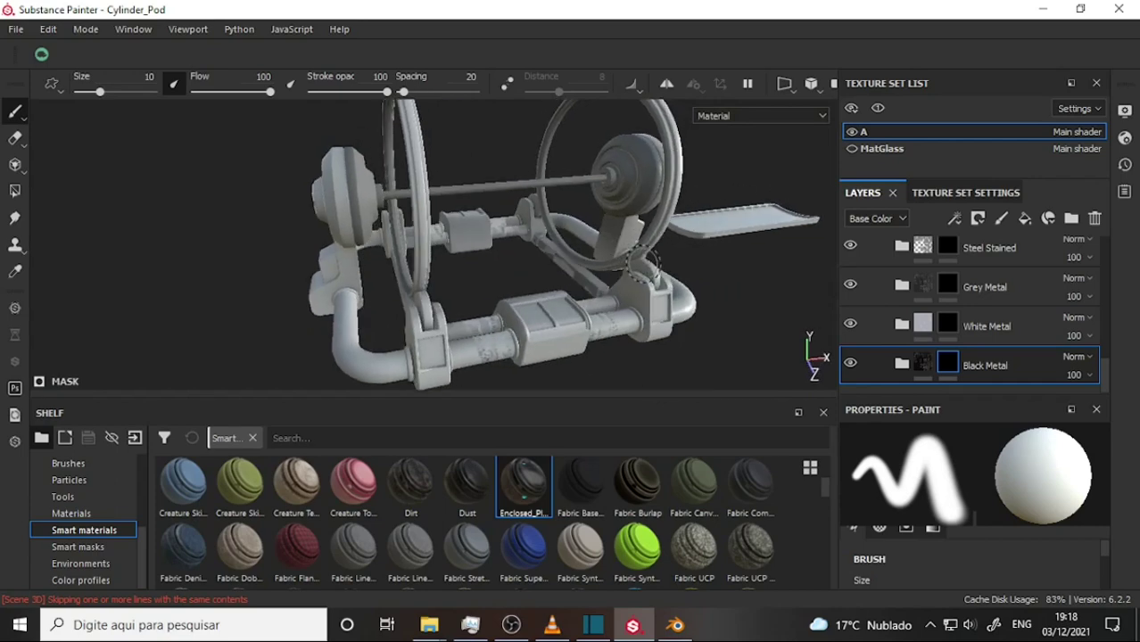
pyautogui.keyDown('alt'); pyautogui.moveTo(640, 268); pyautogui.dragTo(640, 255); pyautogui.keyUp('alt')
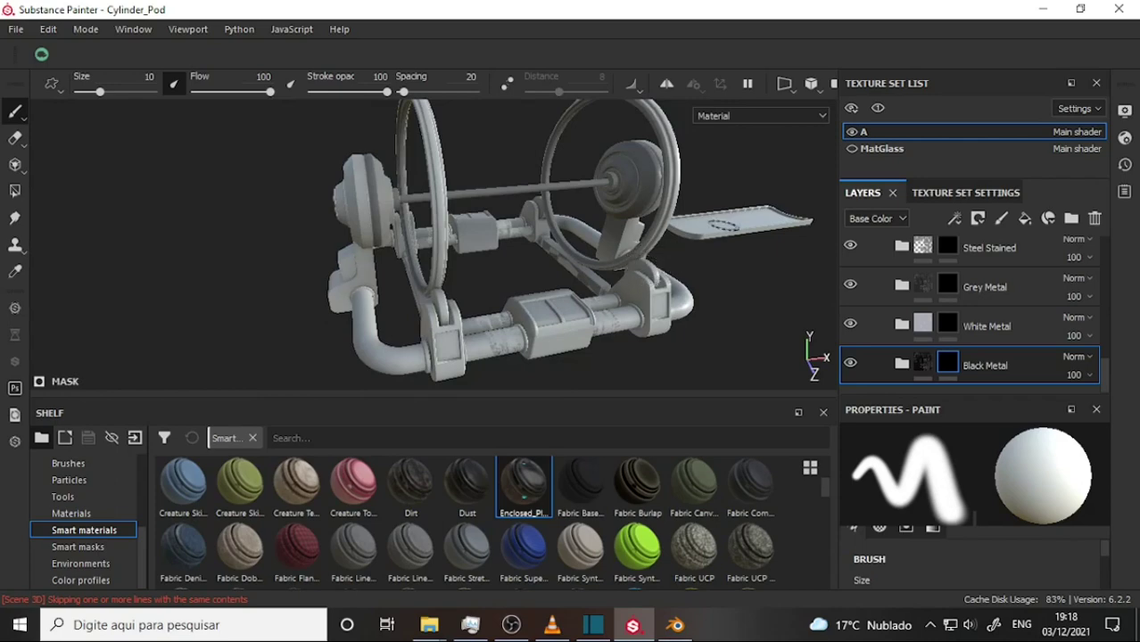
pyautogui.click(525, 627)
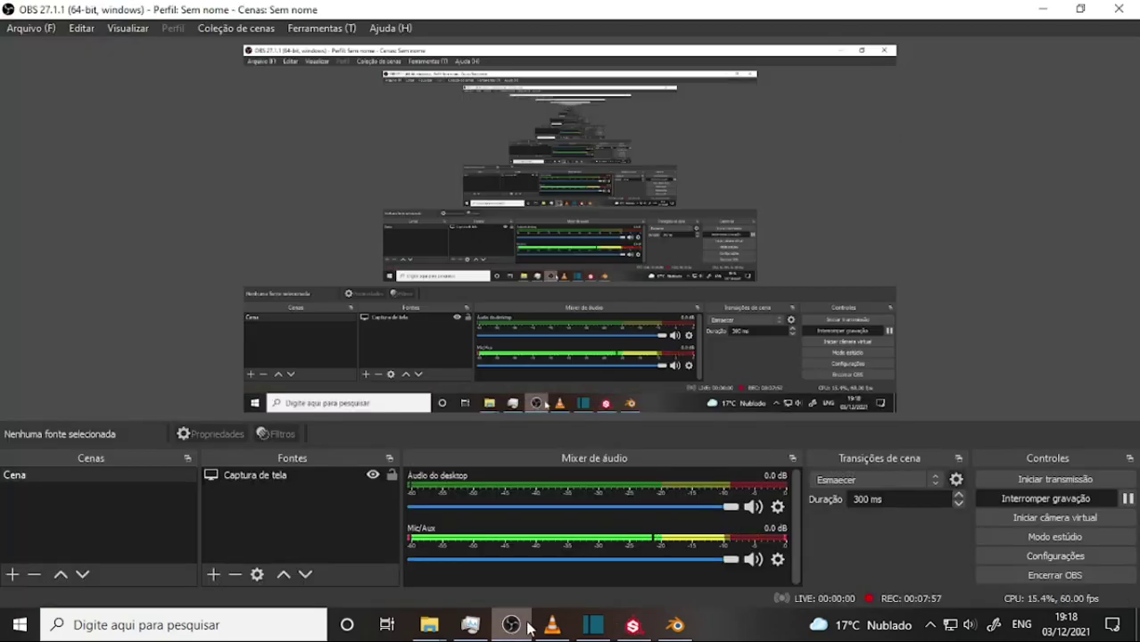